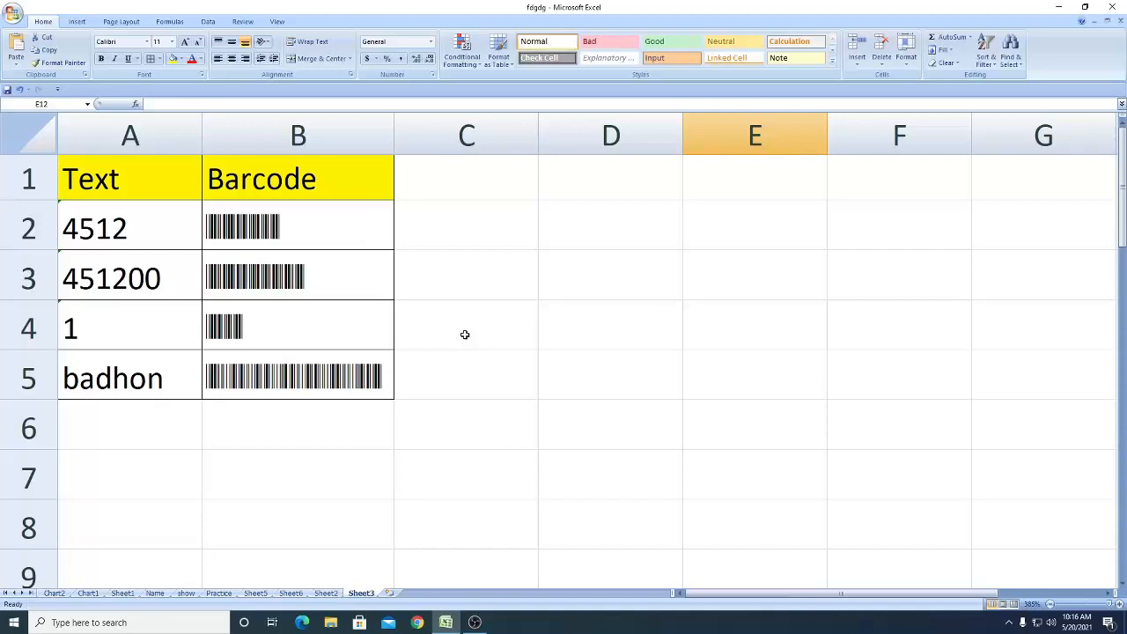
# Step: Examine the text entries in A2:A5 and the matching barcode formulas in B2:B5
pyautogui.click(330, 243)
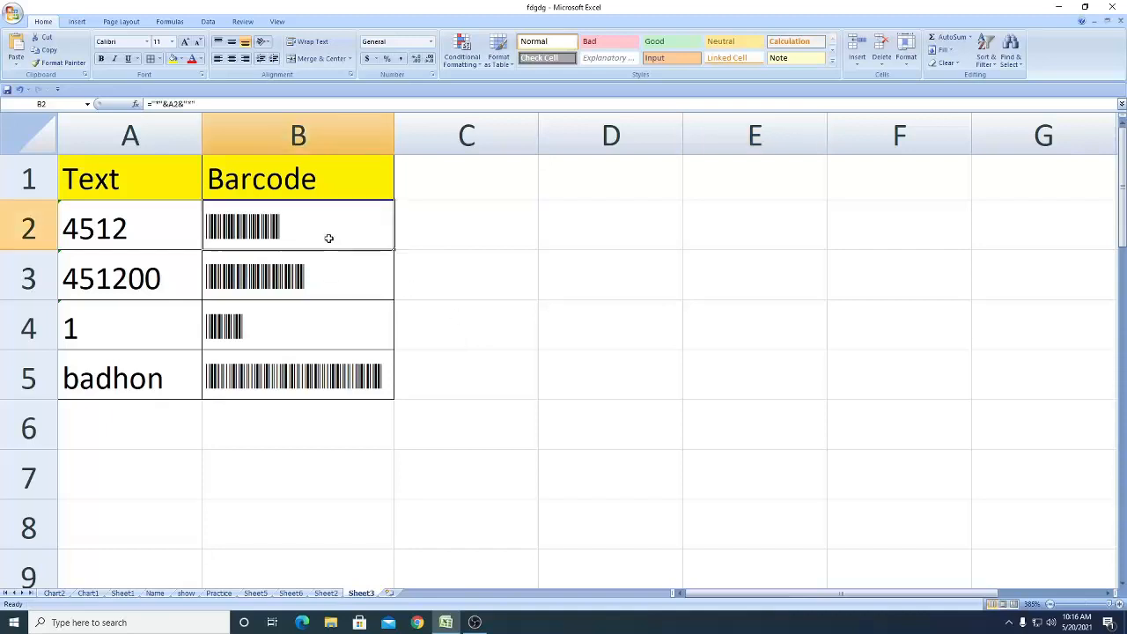
pyautogui.click(352, 264)
pyautogui.click(357, 214)
pyautogui.click(339, 274)
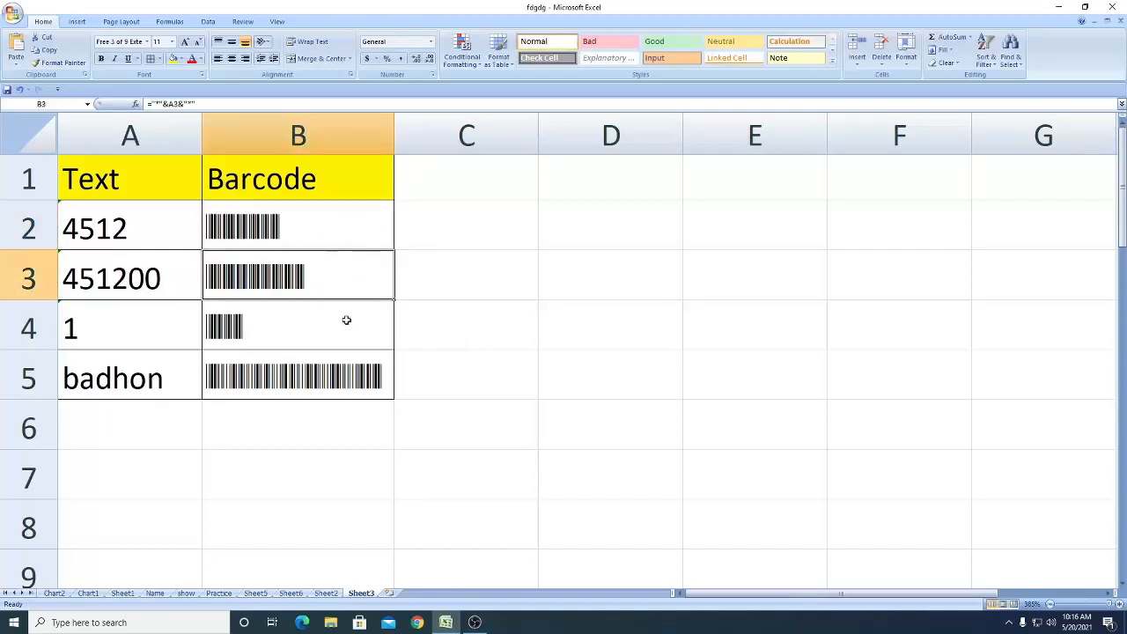
pyautogui.click(347, 321)
pyautogui.click(347, 389)
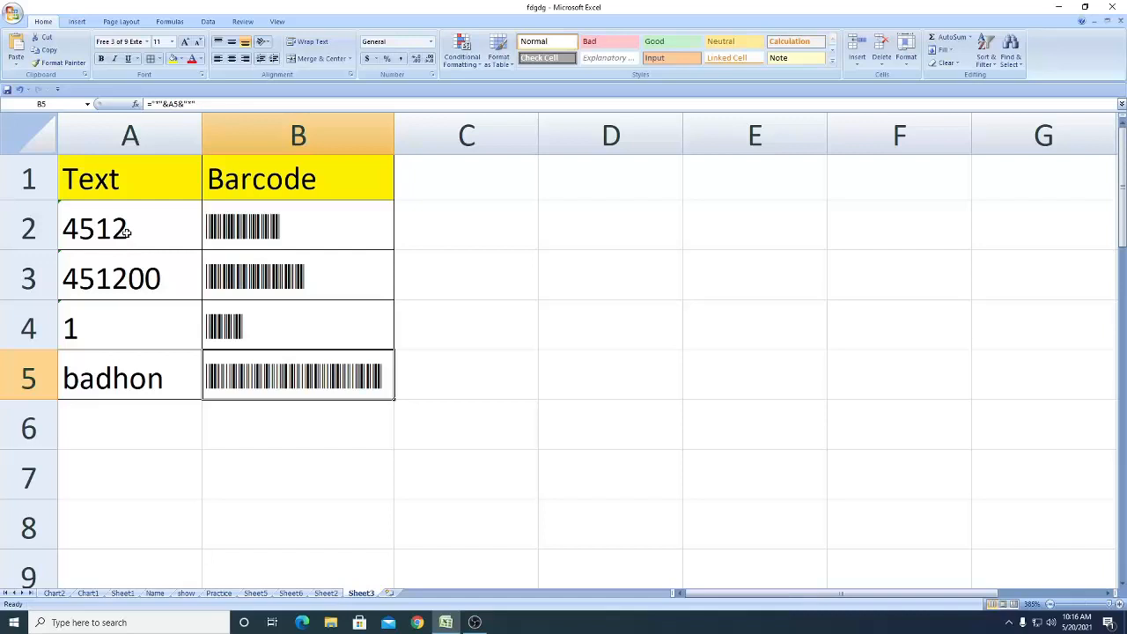
pyautogui.click(135, 271)
pyautogui.click(129, 232)
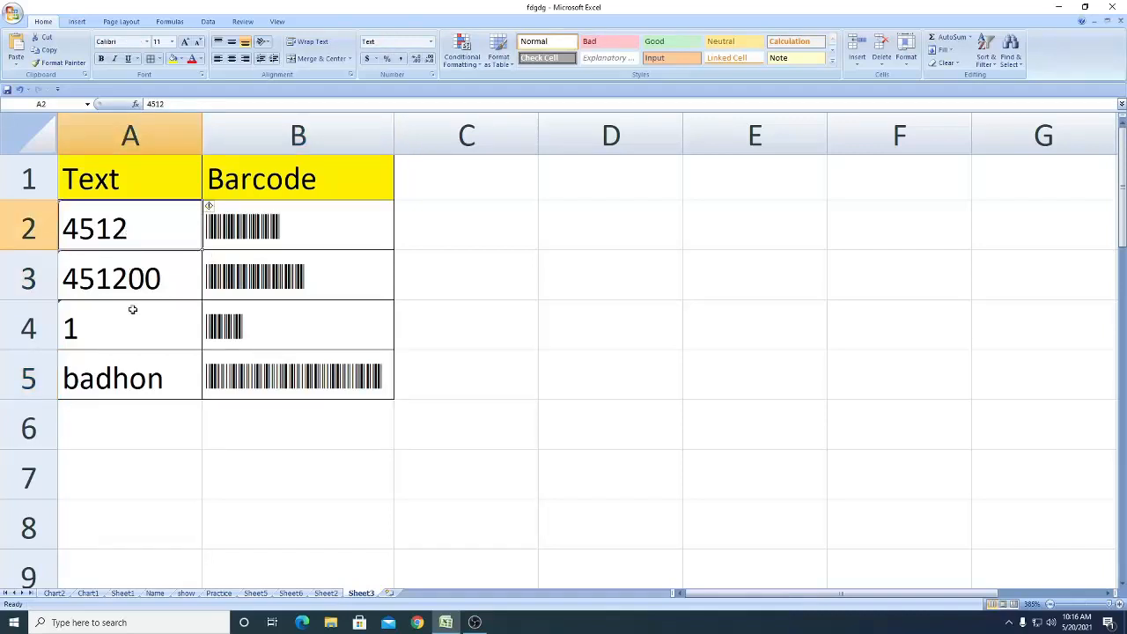
pyautogui.click(133, 314)
pyautogui.click(178, 366)
pyautogui.click(257, 355)
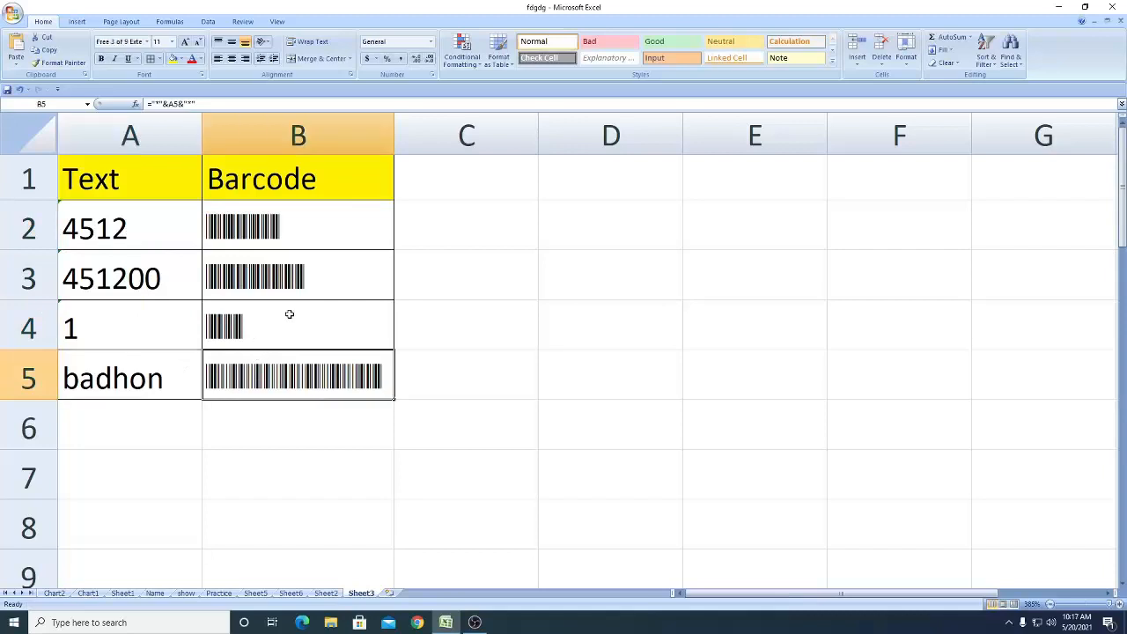
pyautogui.click(290, 315)
pyautogui.click(312, 268)
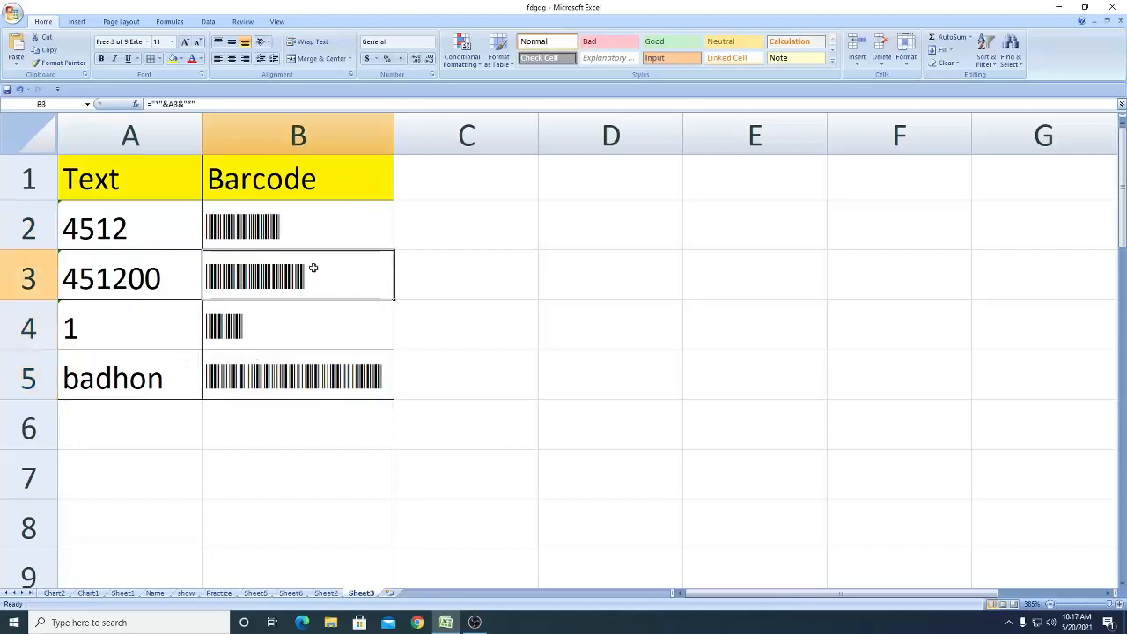
pyautogui.click(322, 218)
pyautogui.click(318, 268)
pyautogui.click(308, 337)
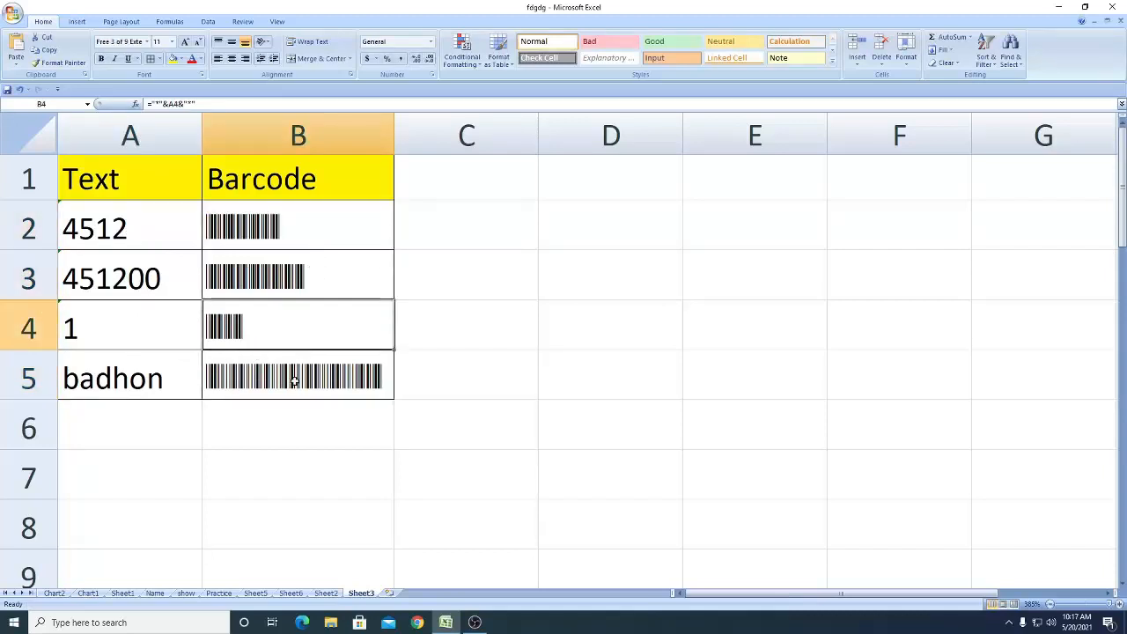
pyautogui.click(279, 383)
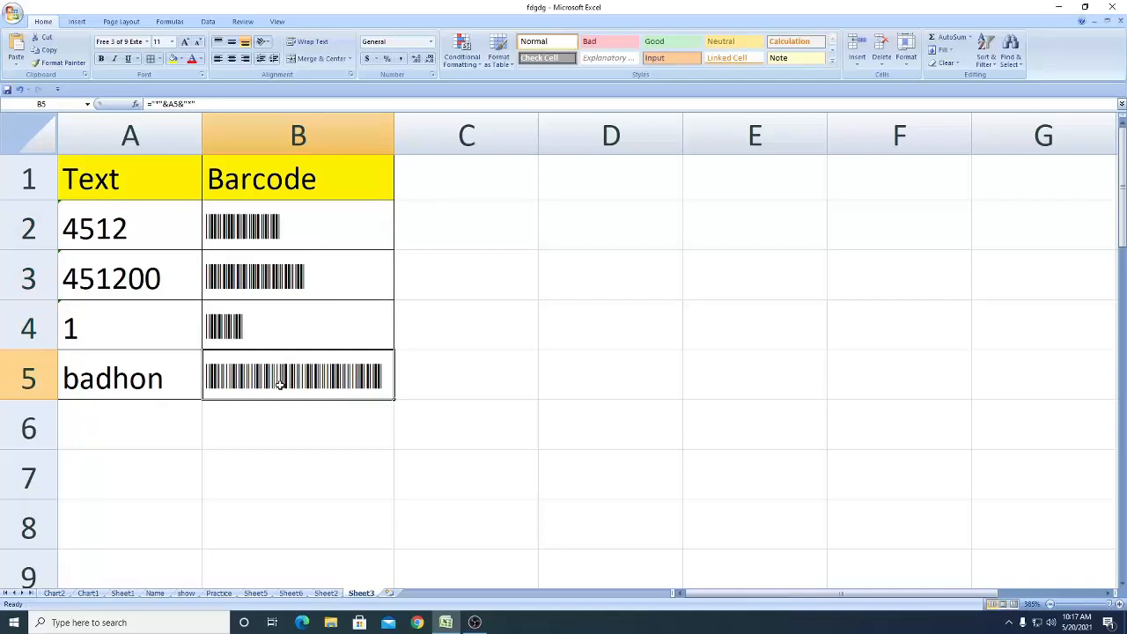
# Step: Switch to Chrome, search Google for "barcode" and block the site's location request
pyautogui.click(418, 622)
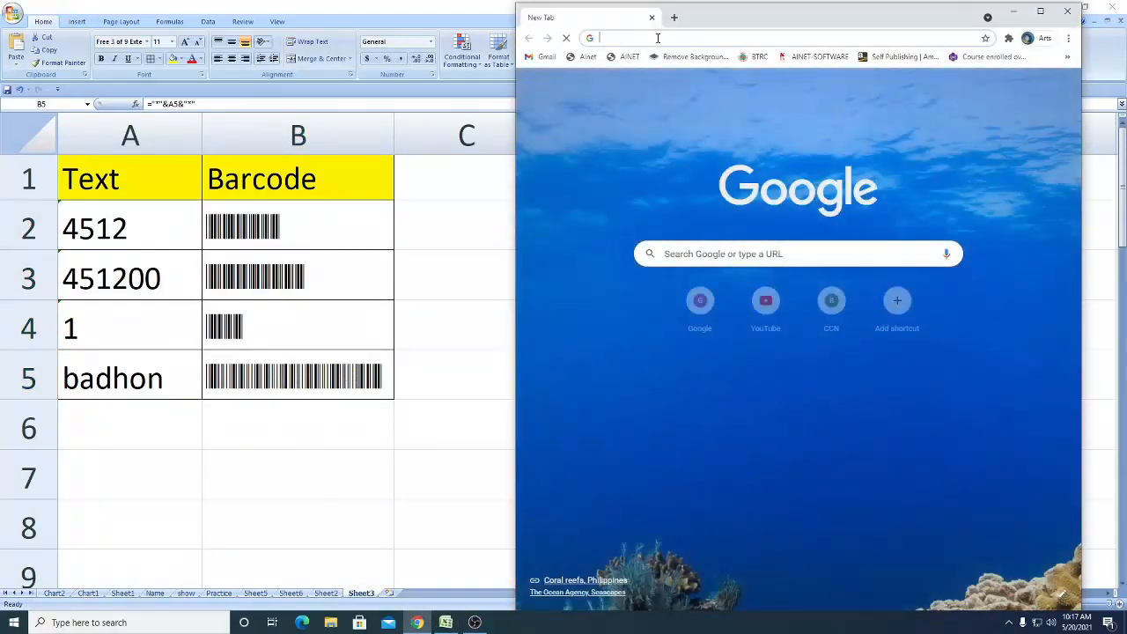
pyautogui.write('barco')
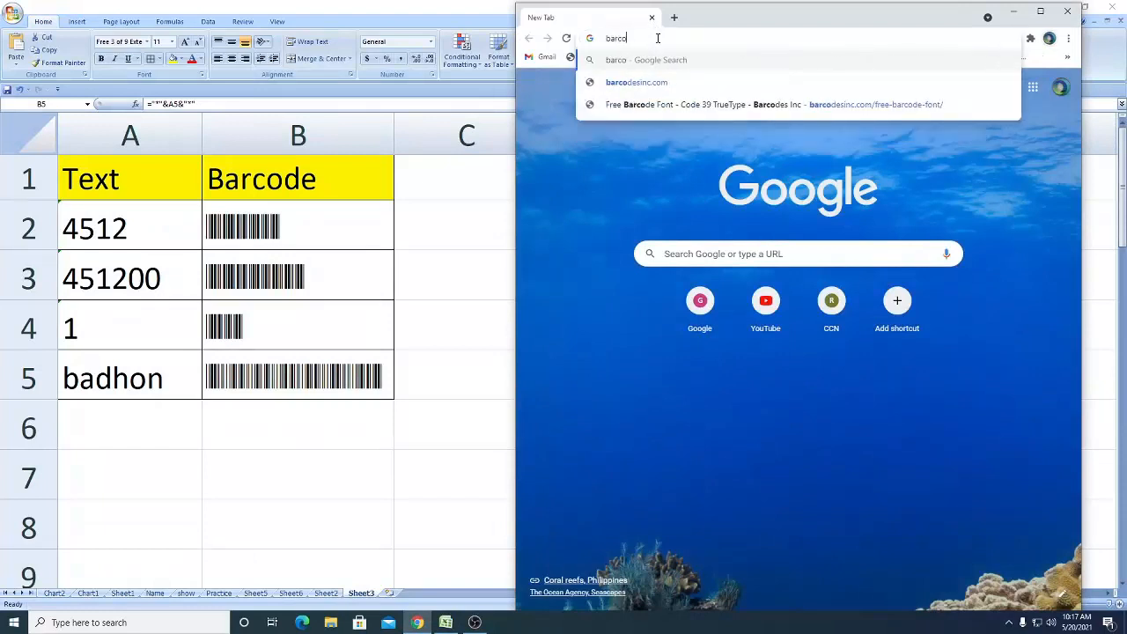
pyautogui.write('de')
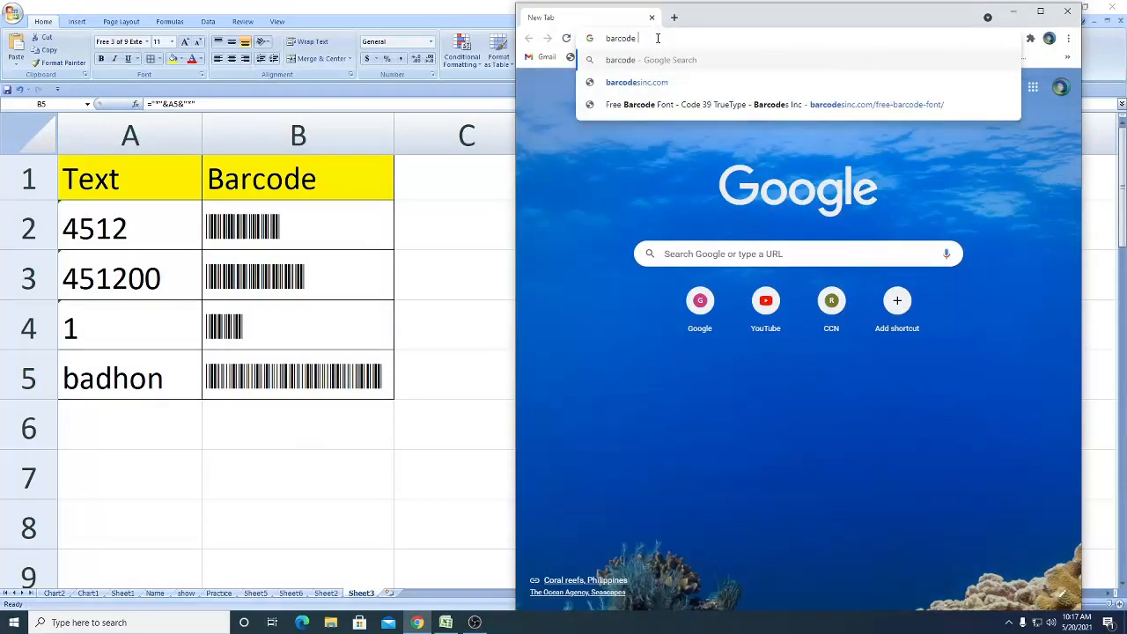
pyautogui.press('Return')
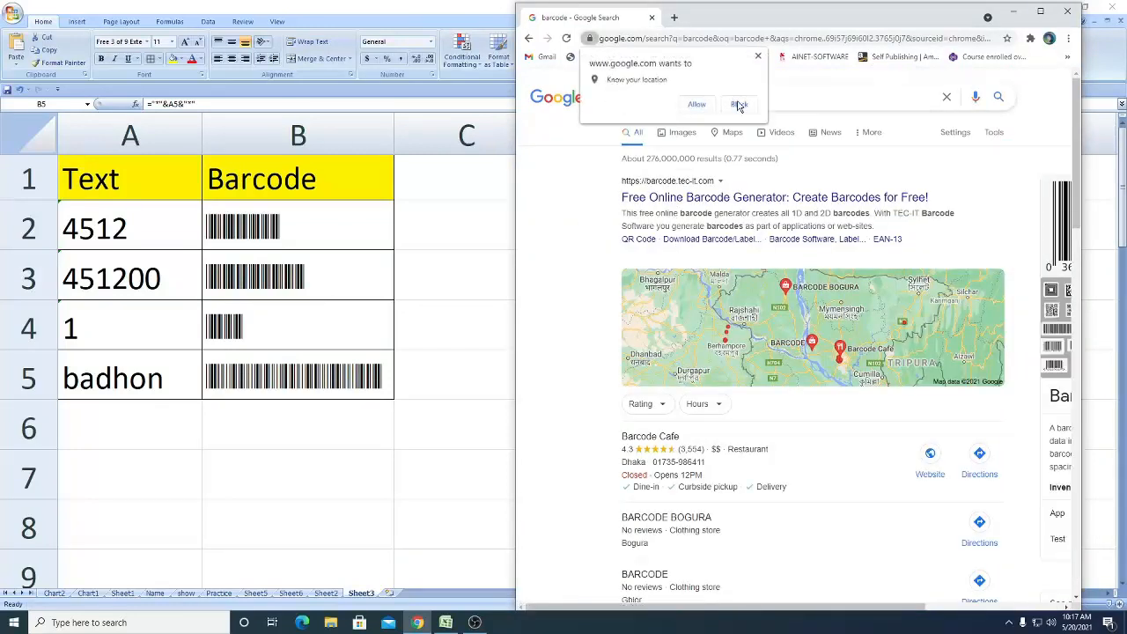
pyautogui.click(739, 105)
# Step: Search Google for "DFefine barcode" and highlight the noun definition in the dictionary result
pyautogui.click(623, 96)
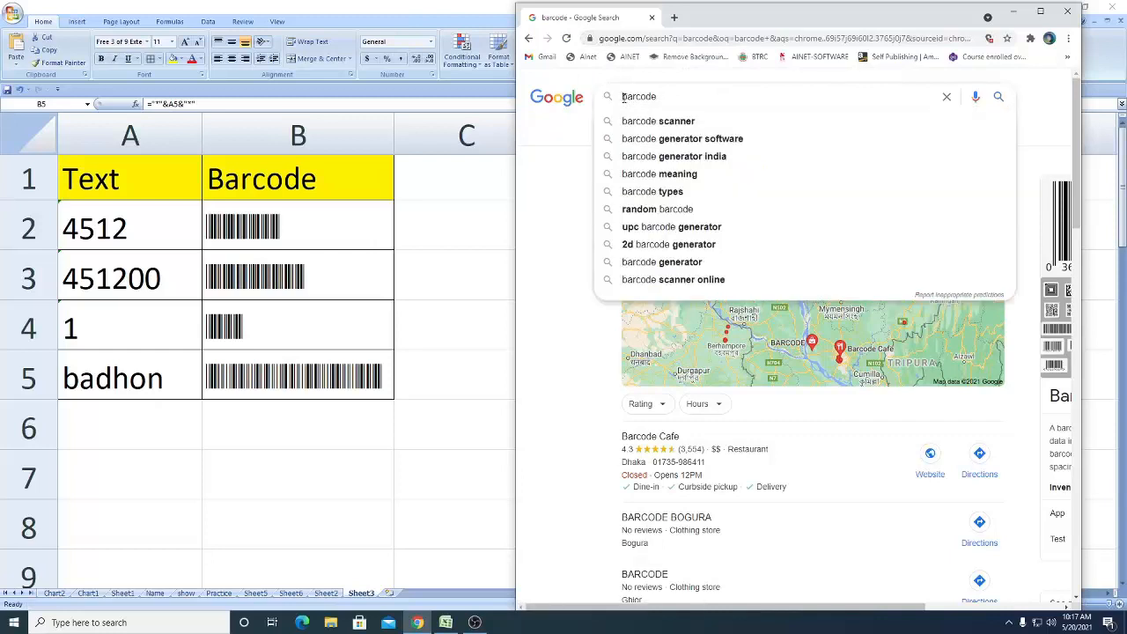
pyautogui.write('DFefine')
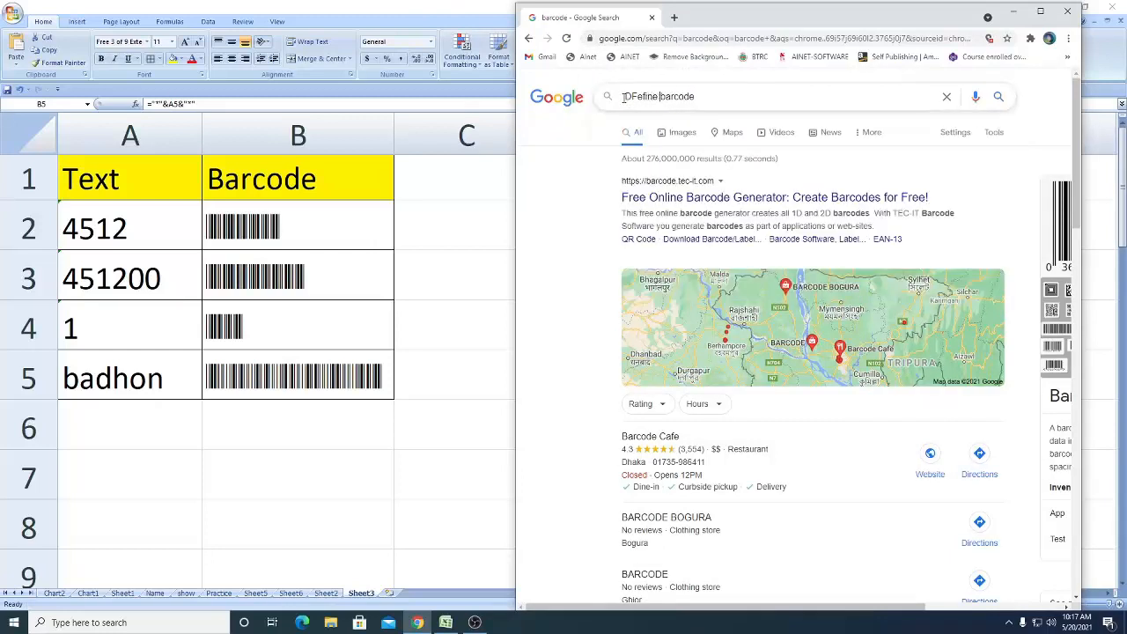
pyautogui.press('Return')
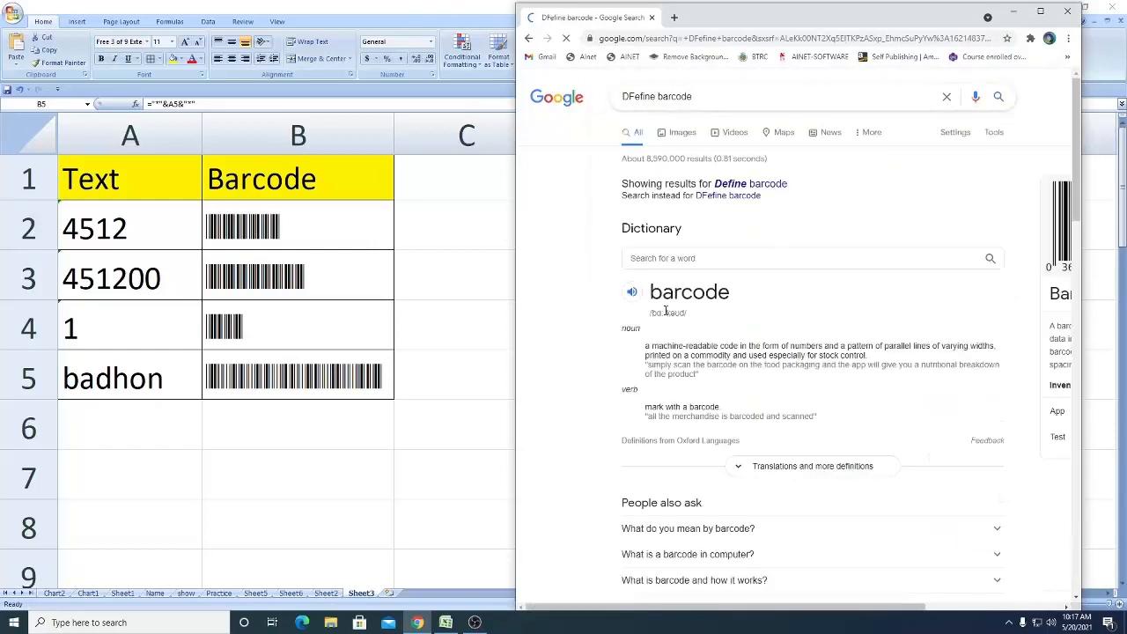
pyautogui.scroll(-2, 713, 358)
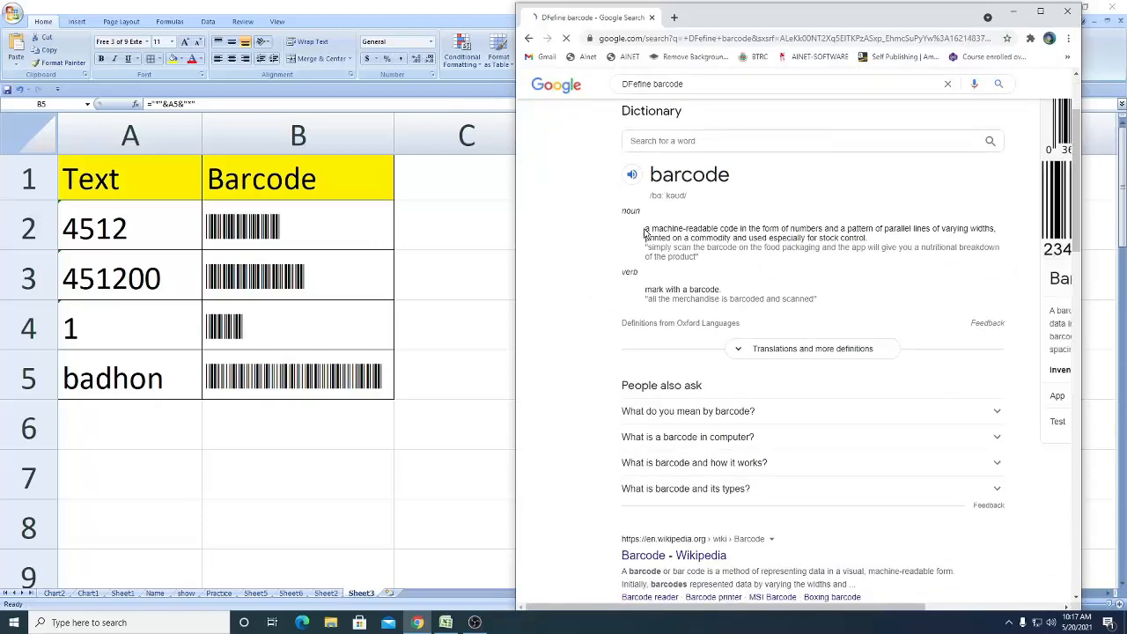
pyautogui.moveTo(647, 230); pyautogui.dragTo(858, 247)
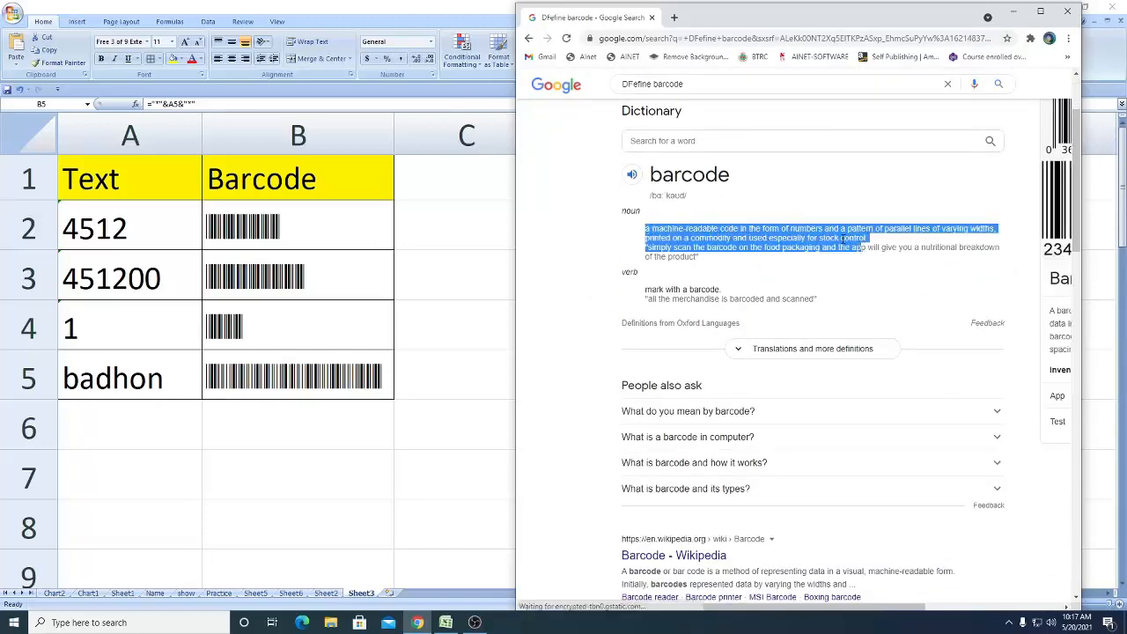
# Step: Magnify the screen to read the highlighted barcode definition, and return to normal magnification
pyautogui.press('super+plus')
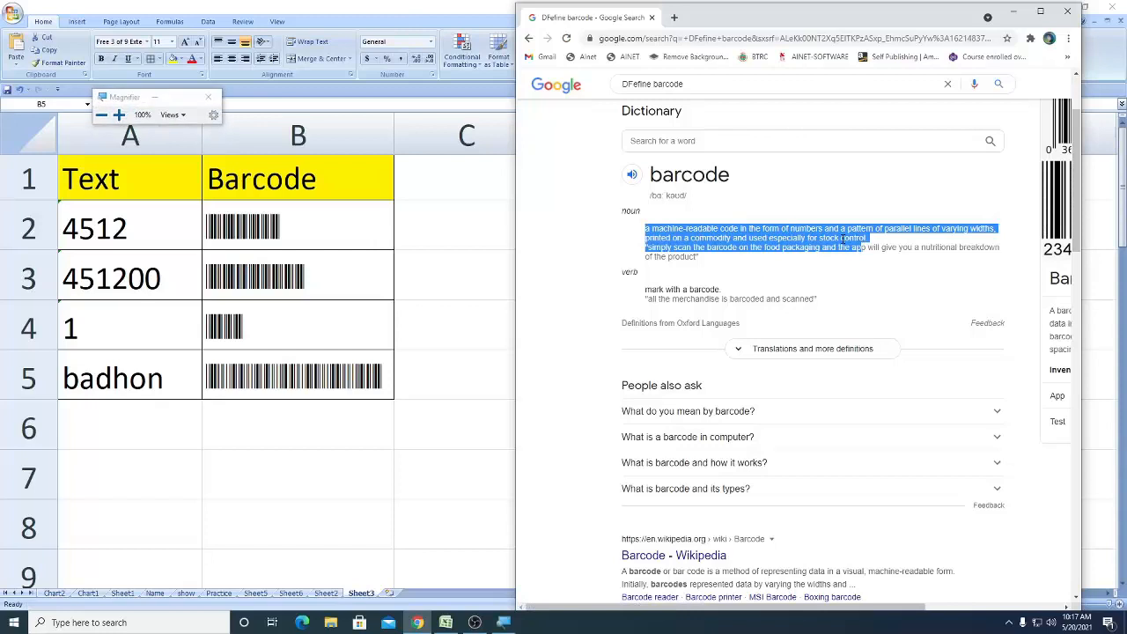
pyautogui.click(157, 98)
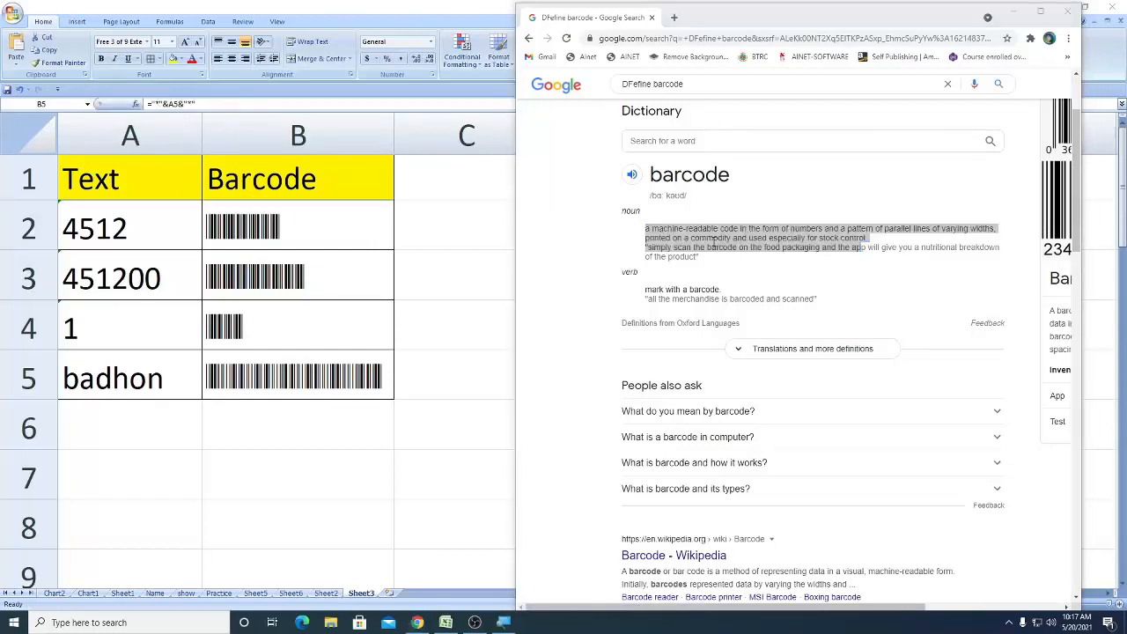
pyautogui.press('super+plus')
pyautogui.press('super+plus')
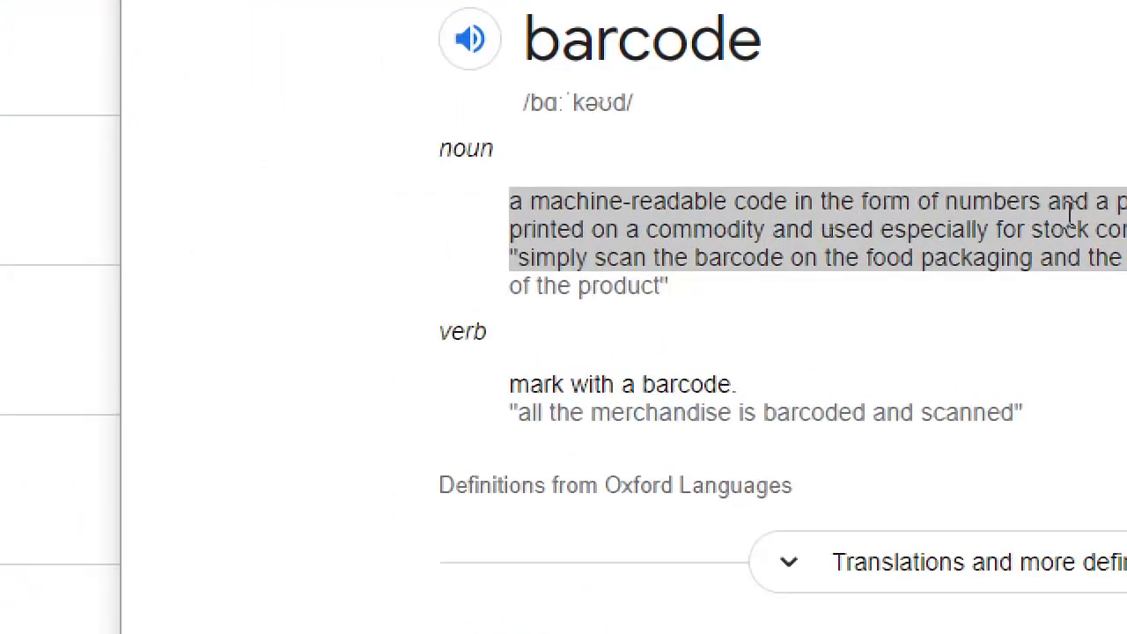
pyautogui.press('super+minus')
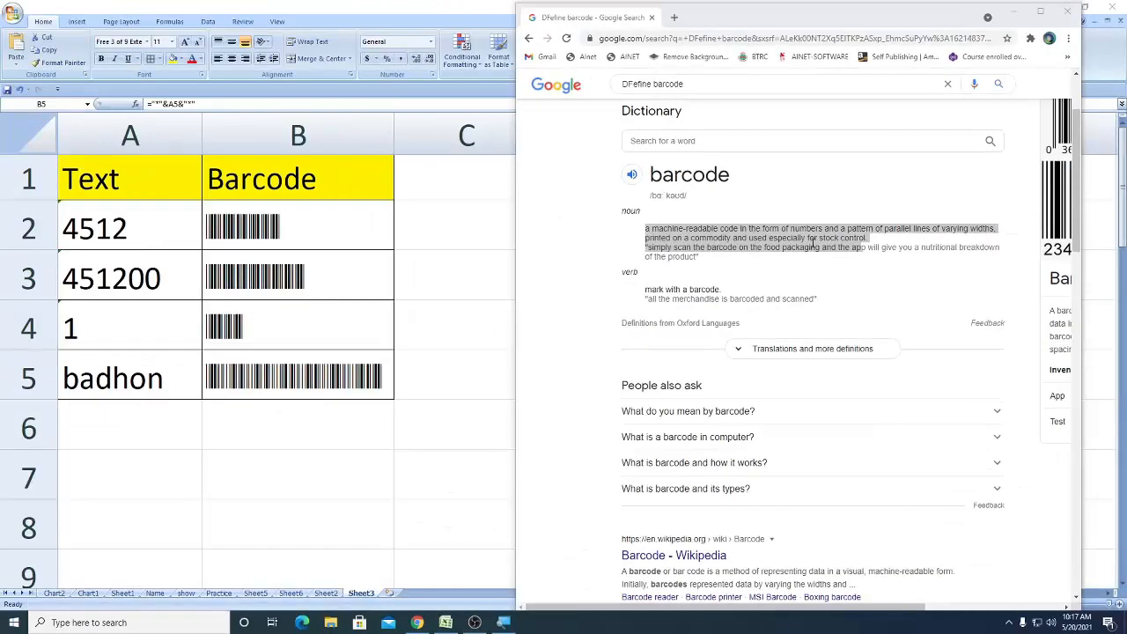
# Step: Minimize the browser to return to Excel and review the barcode cells in column B
pyautogui.click(1024, 21)
pyautogui.click(1017, 14)
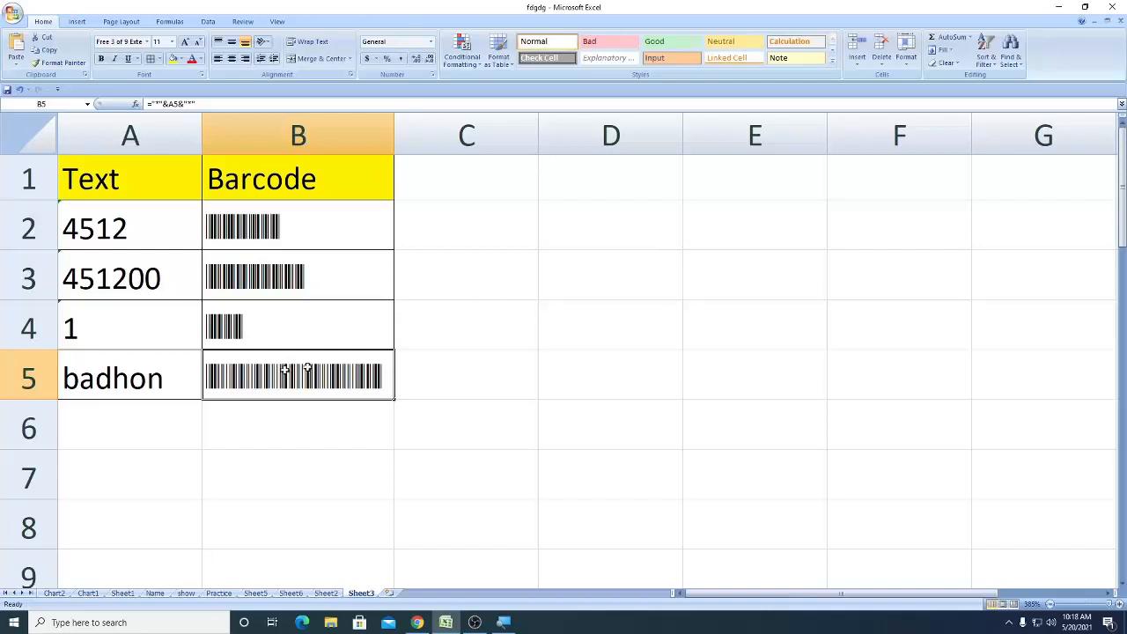
pyautogui.click(302, 427)
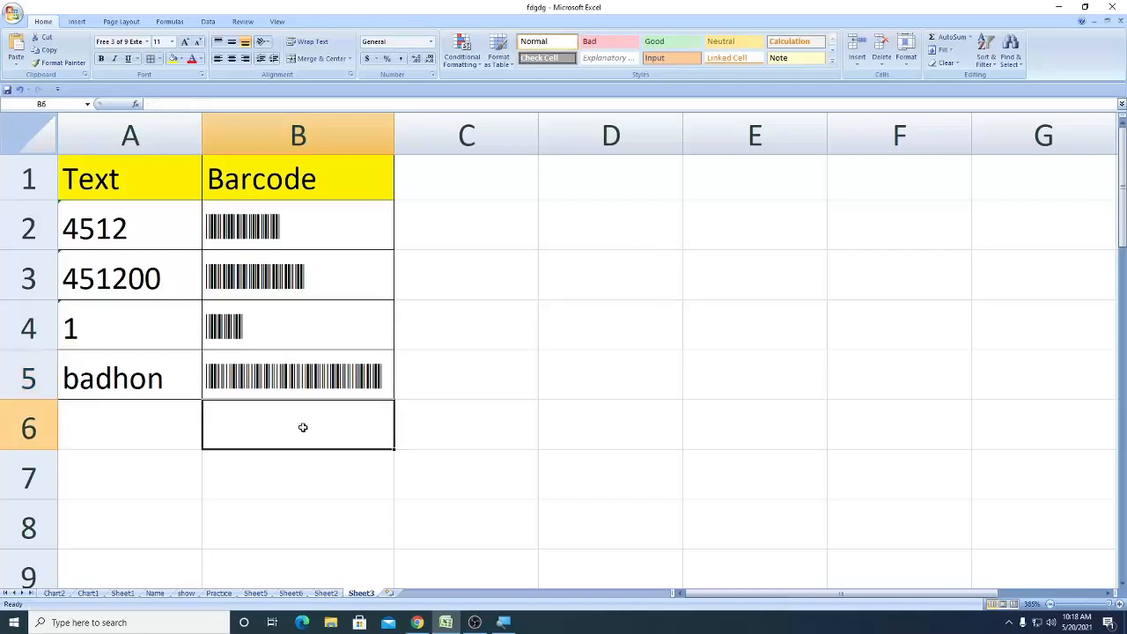
pyautogui.click(322, 318)
pyautogui.click(326, 269)
pyautogui.click(329, 225)
pyautogui.click(335, 282)
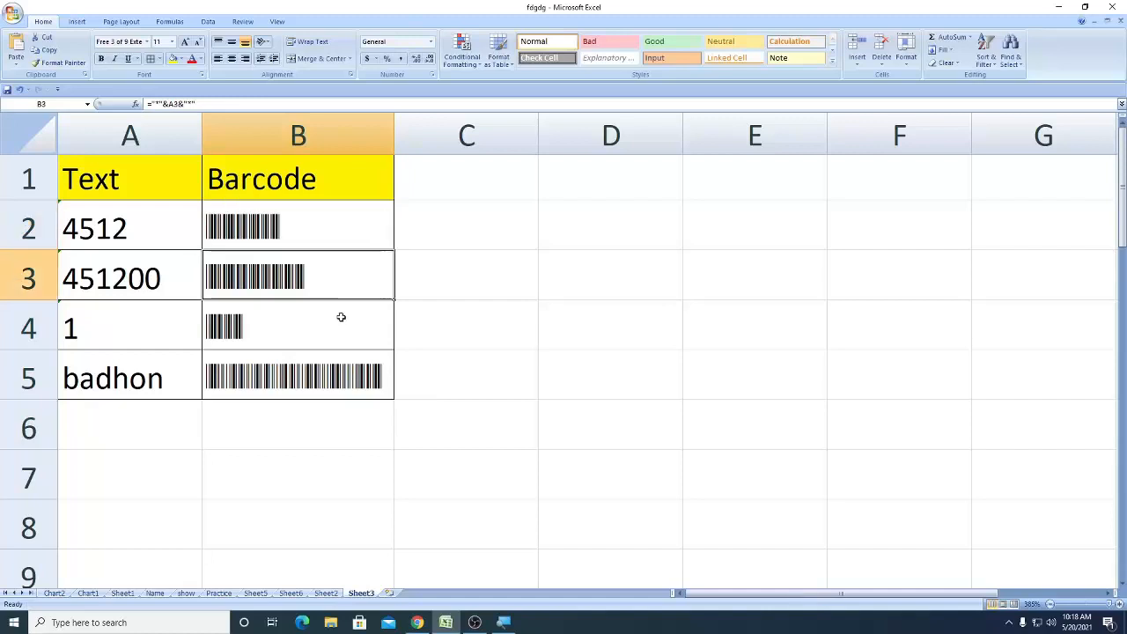
pyautogui.click(341, 317)
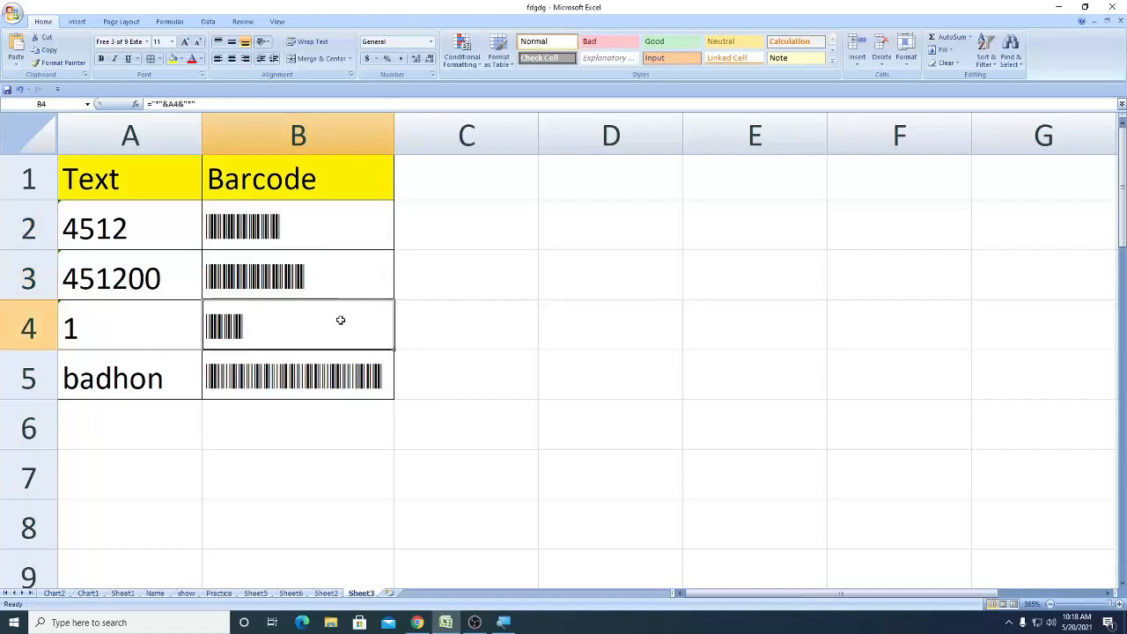
pyautogui.click(321, 421)
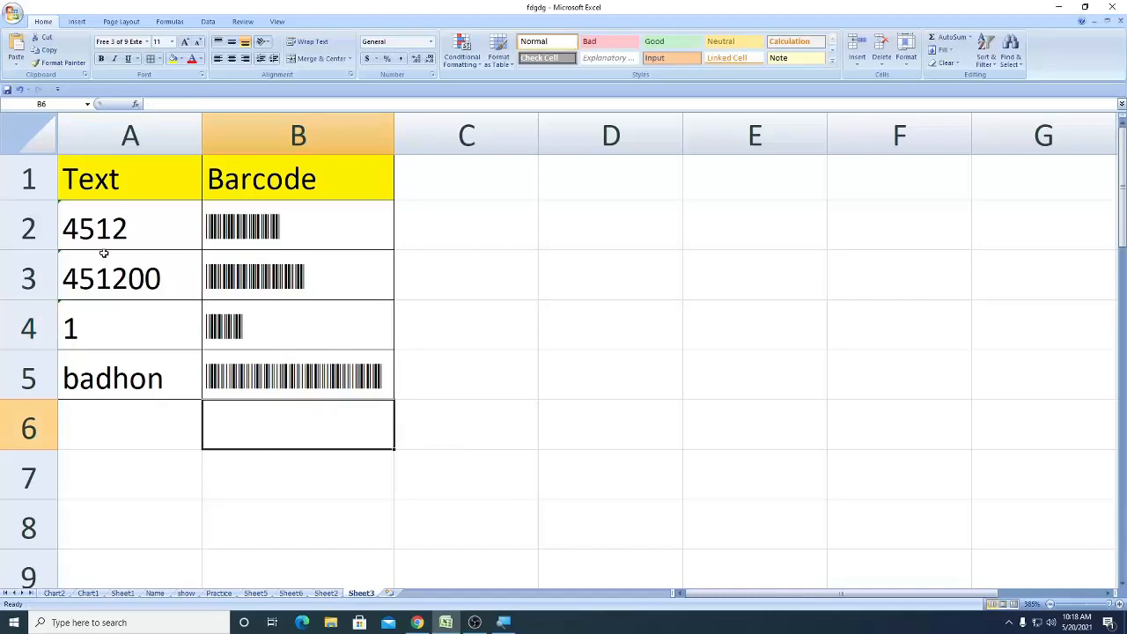
# Step: Try a red font color on the column B cells from B2 downward
pyautogui.click(340, 226)
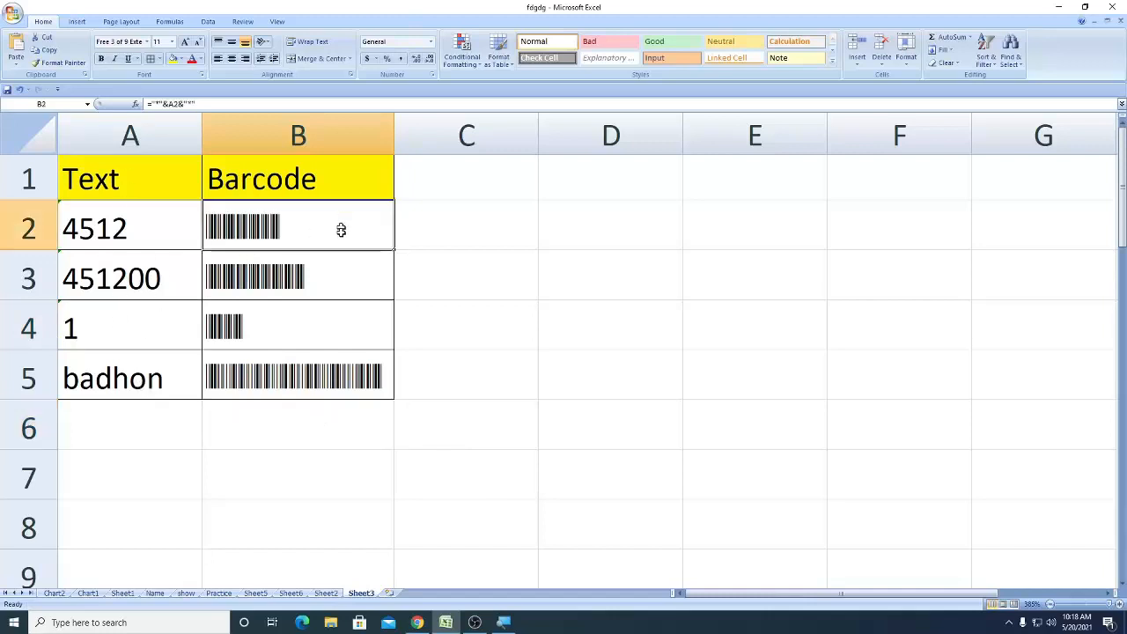
pyautogui.keyDown('shift'); pyautogui.click(318, 562); pyautogui.keyUp('shift')
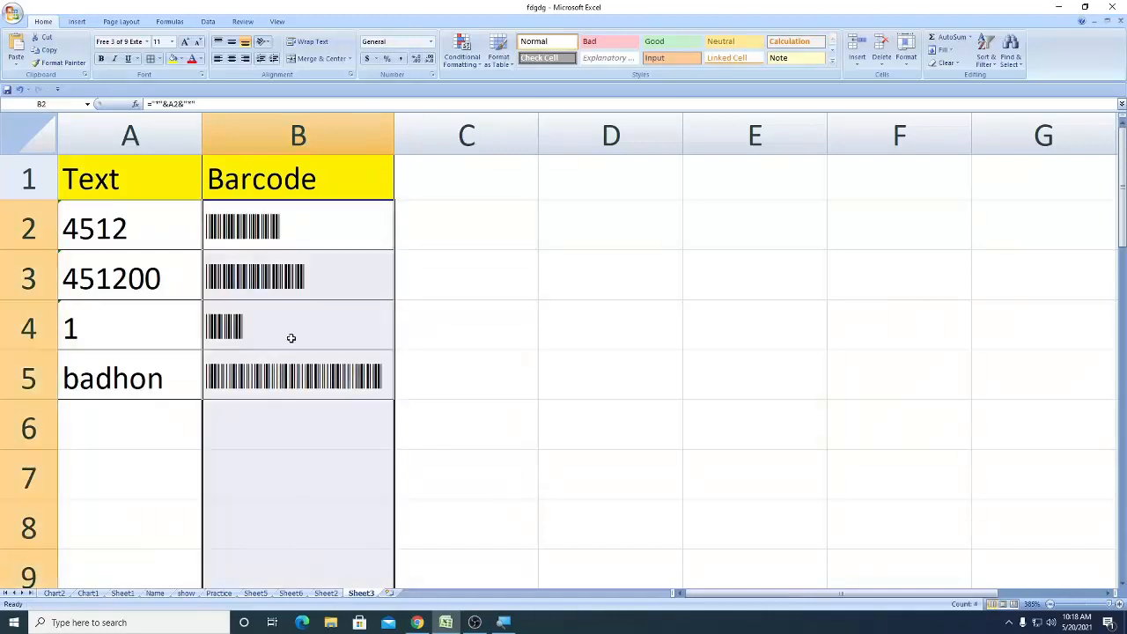
pyautogui.click(191, 59)
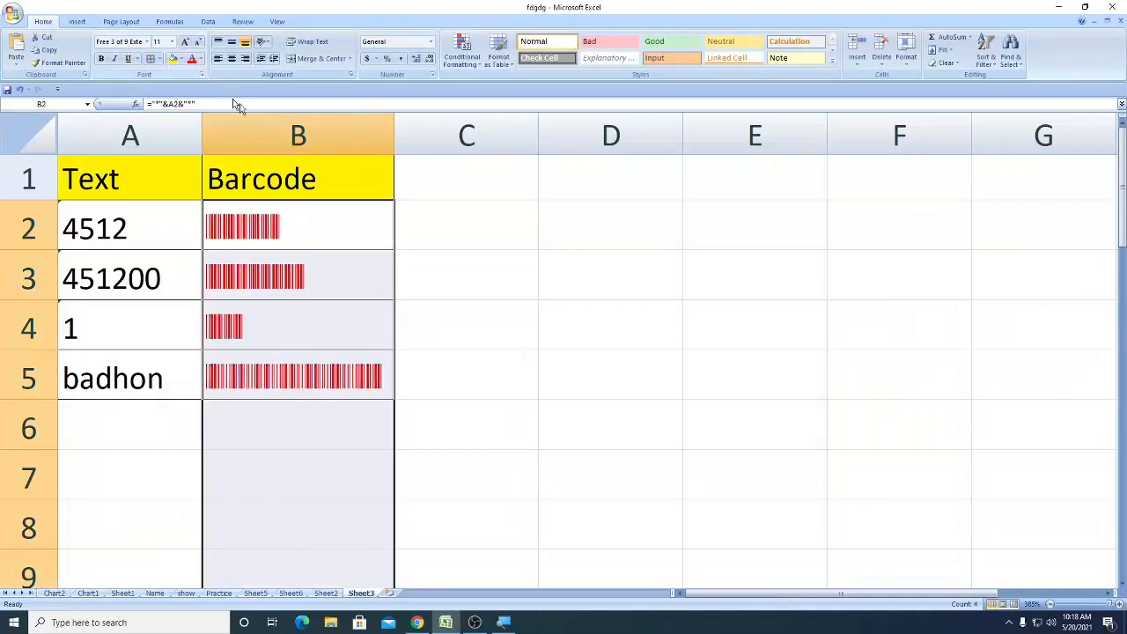
pyautogui.click(426, 313)
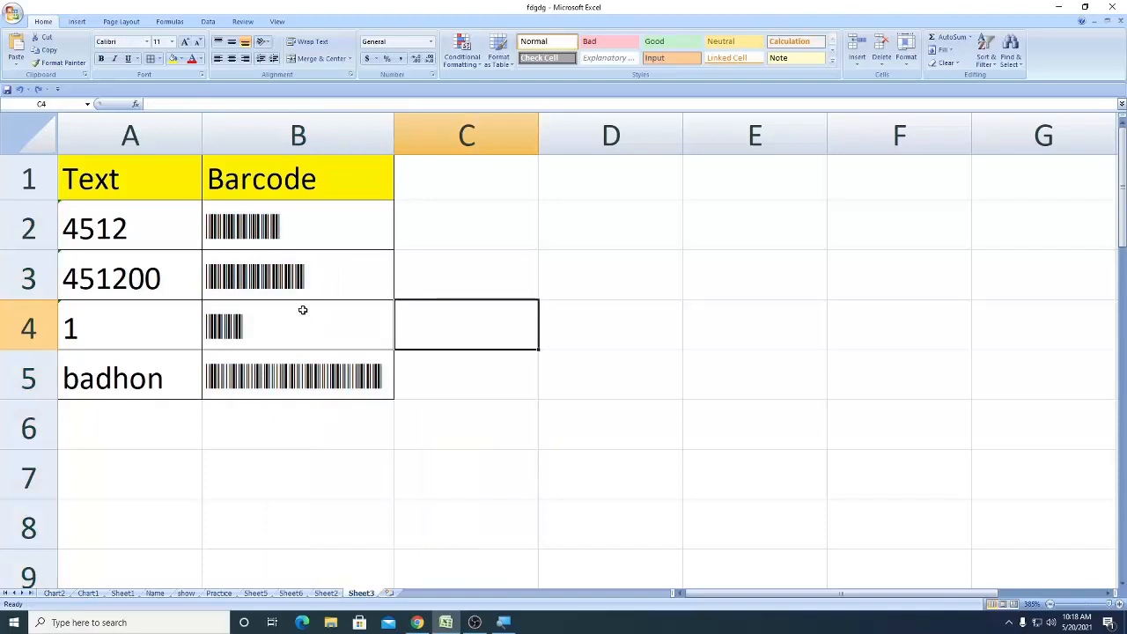
# Step: Enter a first name as sample text in A6 and select A7 below it
pyautogui.click(340, 473)
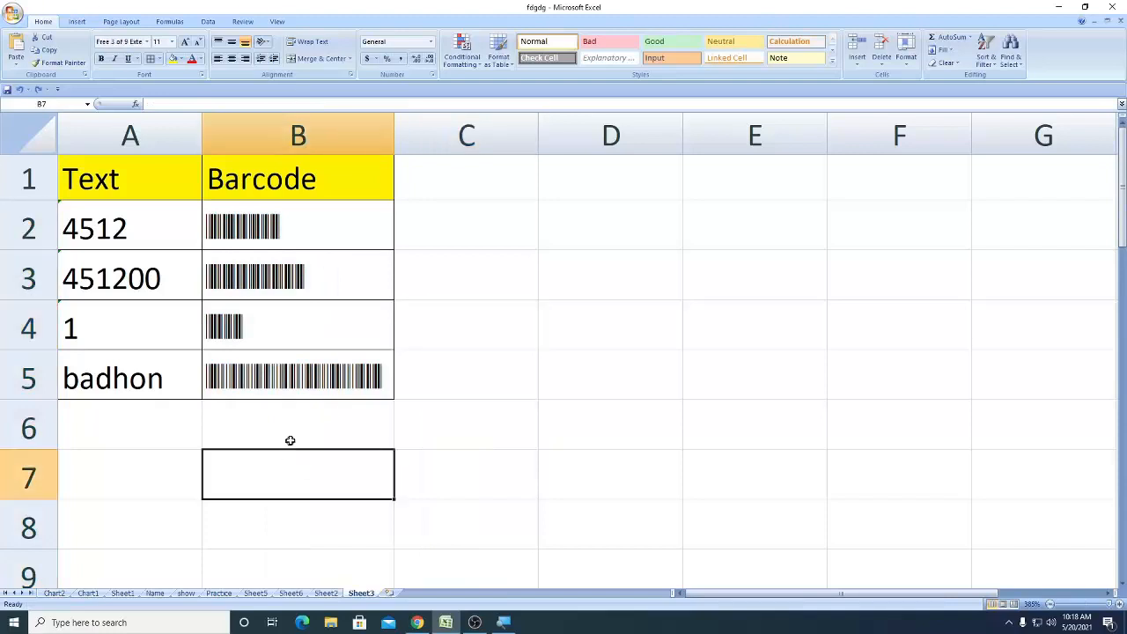
pyautogui.click(293, 436)
pyautogui.click(127, 413)
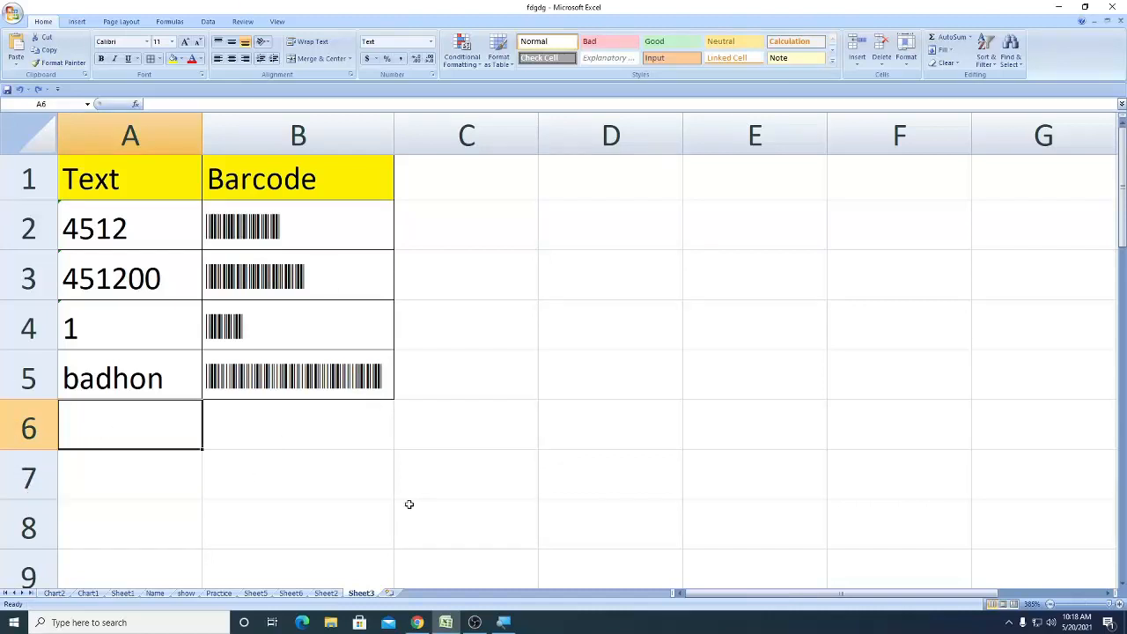
pyautogui.write('sumon')
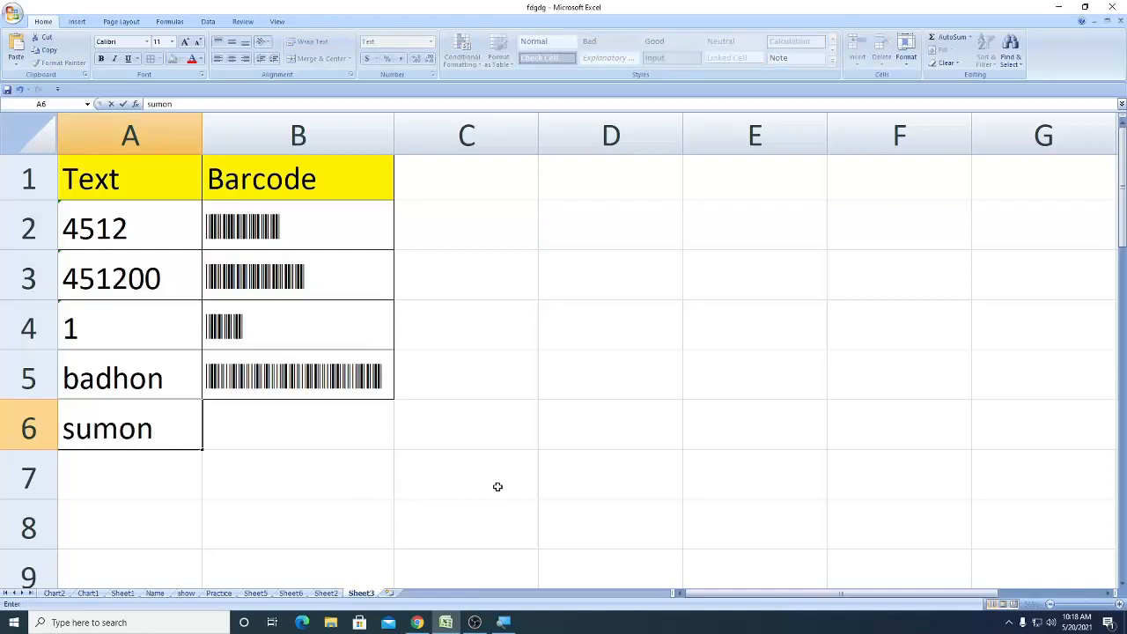
pyautogui.click(498, 486)
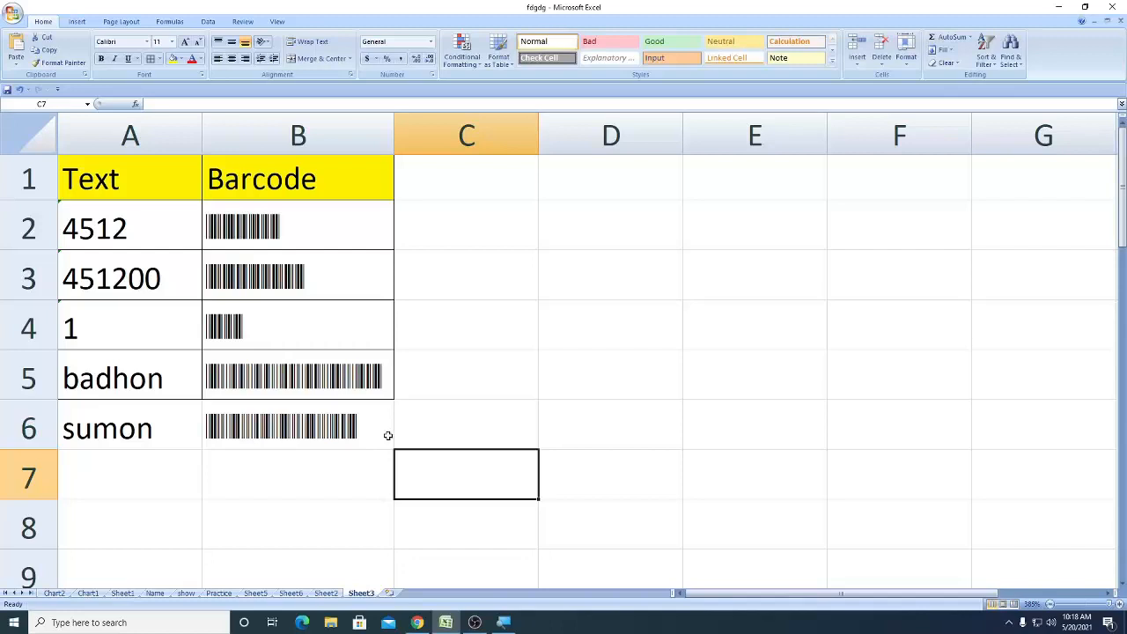
pyautogui.click(172, 475)
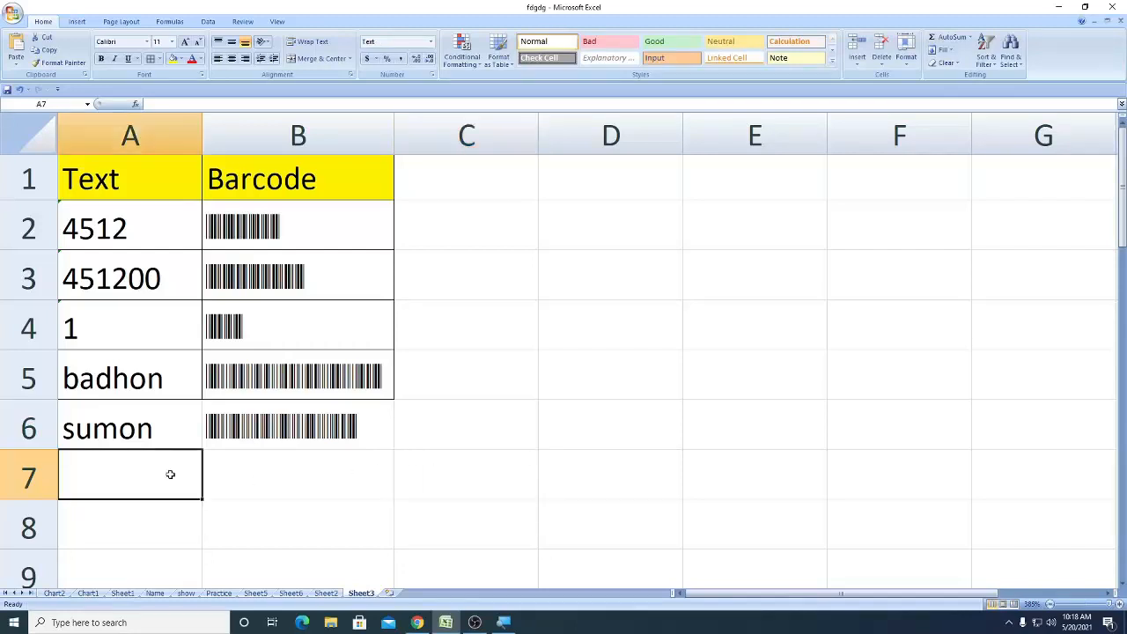
# Step: Enter 8547 as sample text in A7 and select the barcode cell B7 beside it
pyautogui.write('8547')
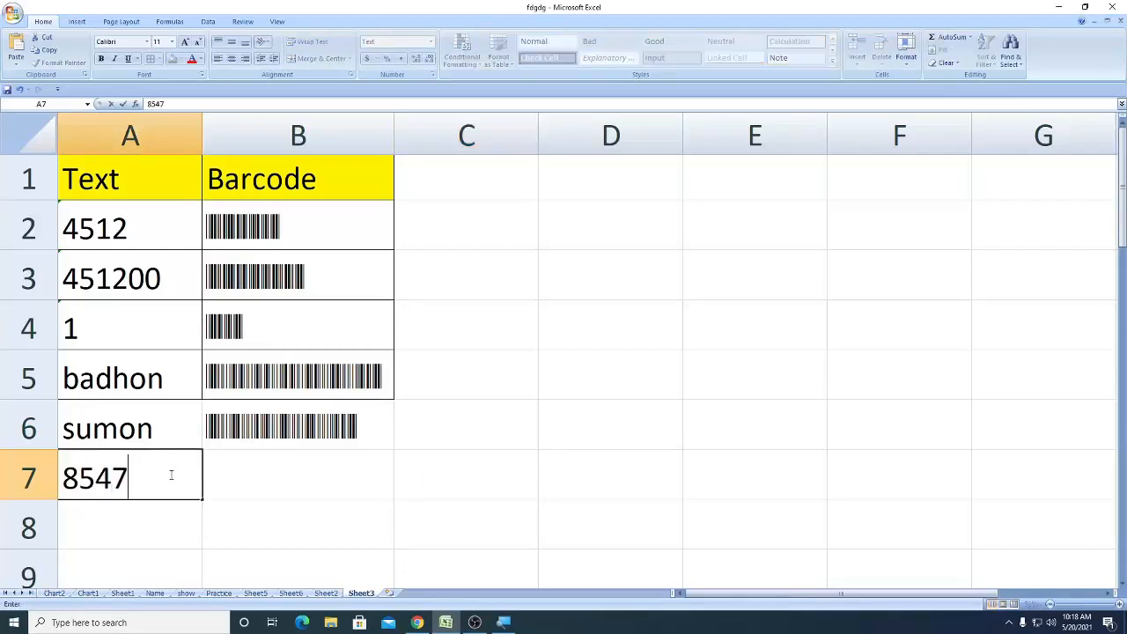
pyautogui.click(502, 494)
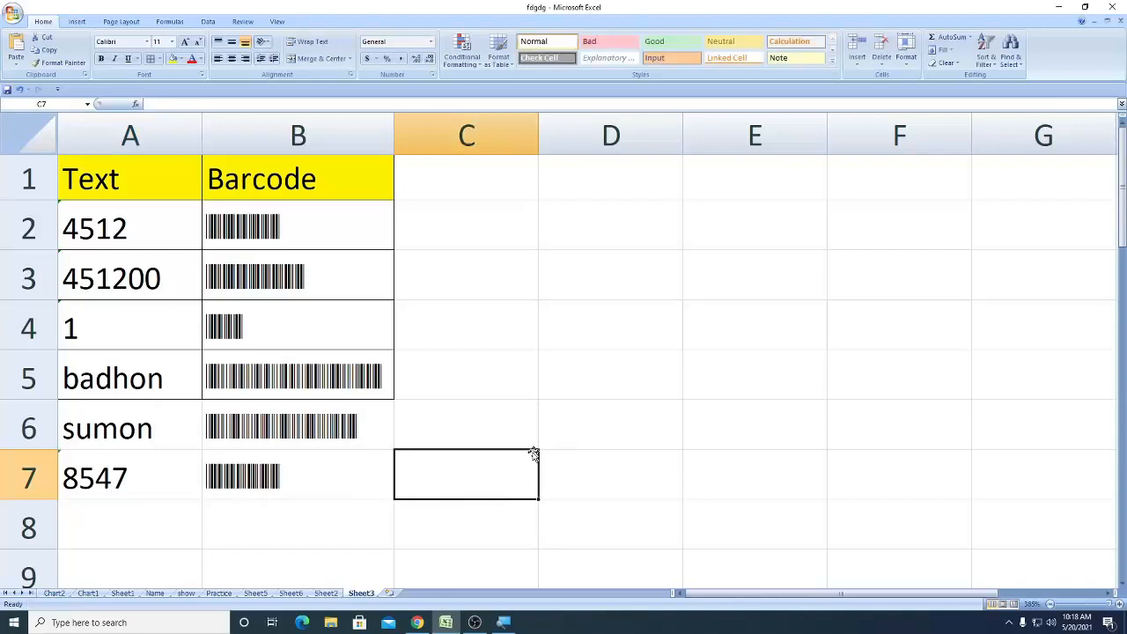
pyautogui.click(340, 464)
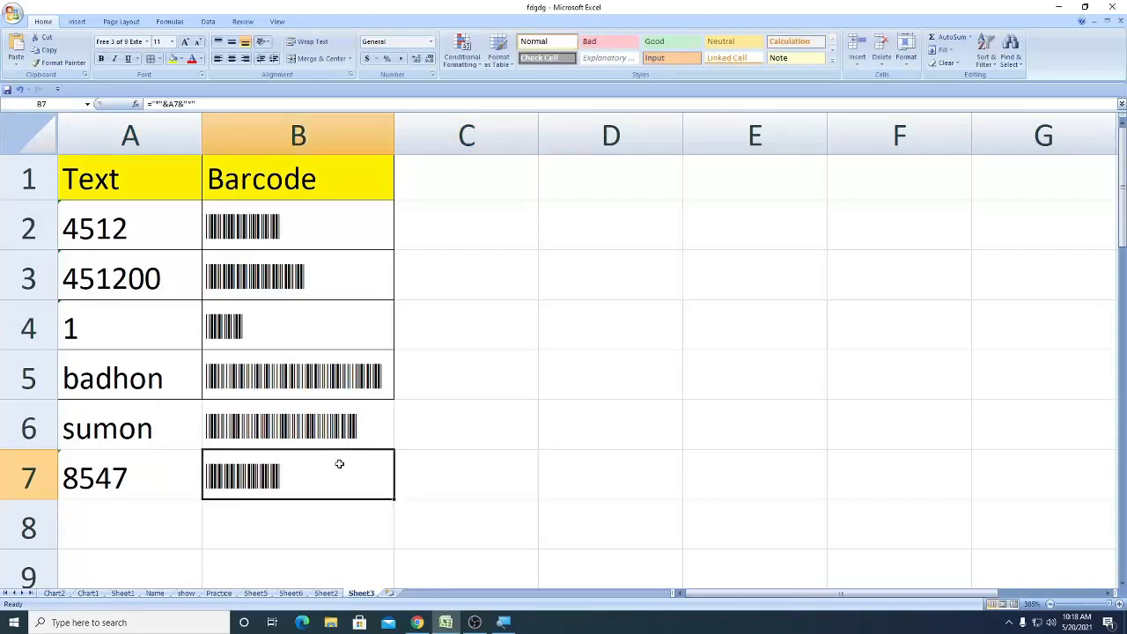
# Step: Add a new worksheet and enter the headings Text in A1 and Barcode in B1
pyautogui.click(394, 595)
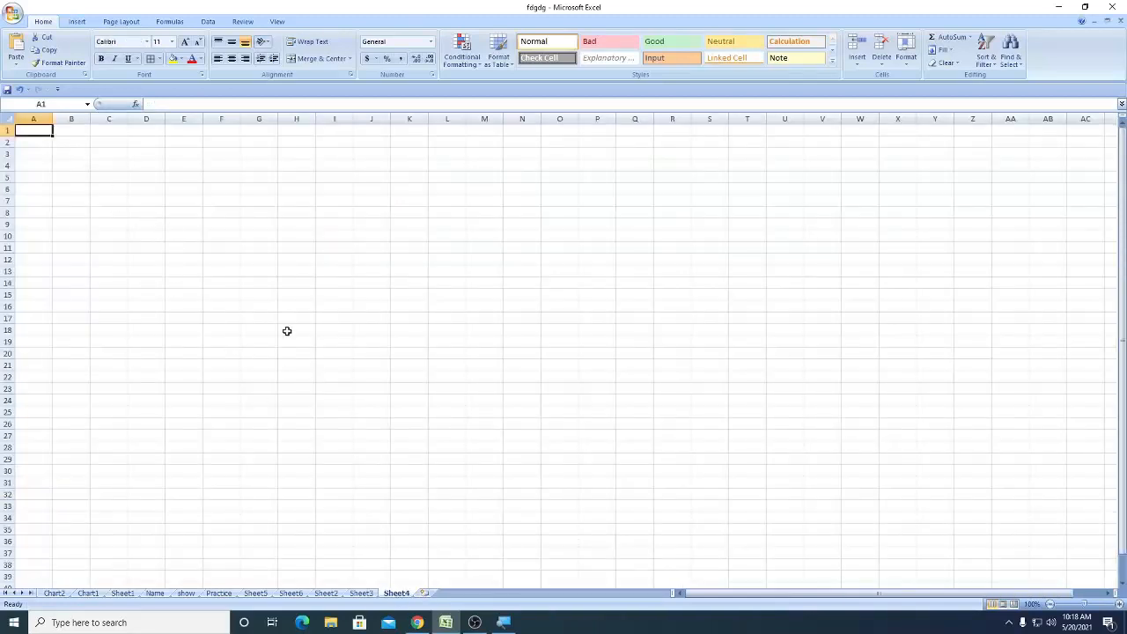
pyautogui.scroll(6, 287, 330)
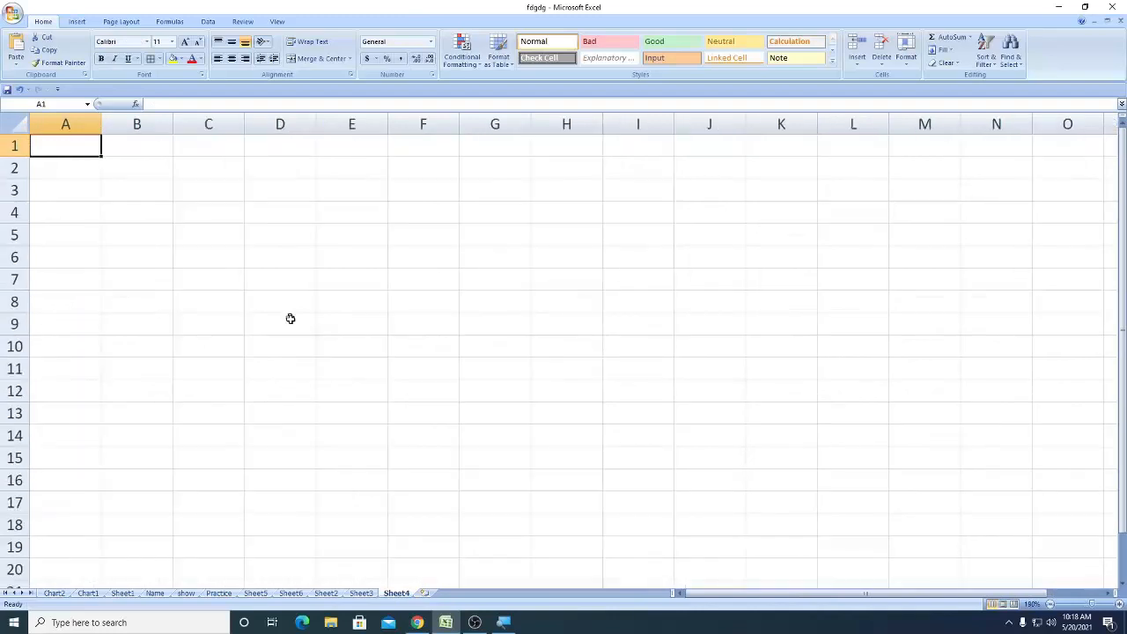
pyautogui.scroll(5, 290, 319)
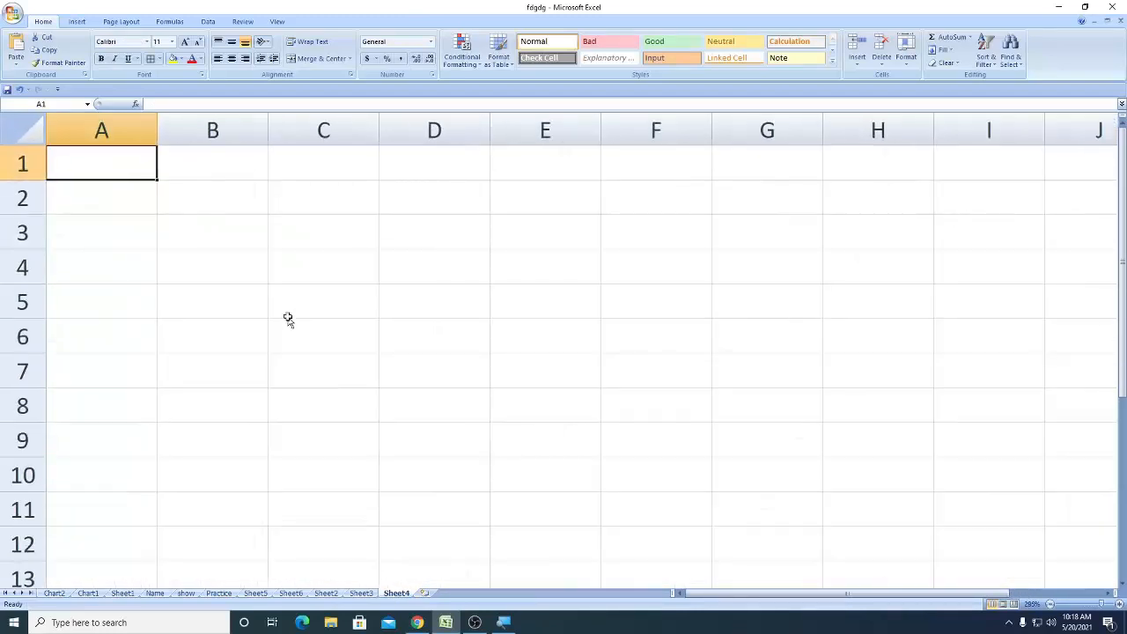
pyautogui.scroll(2, 288, 318)
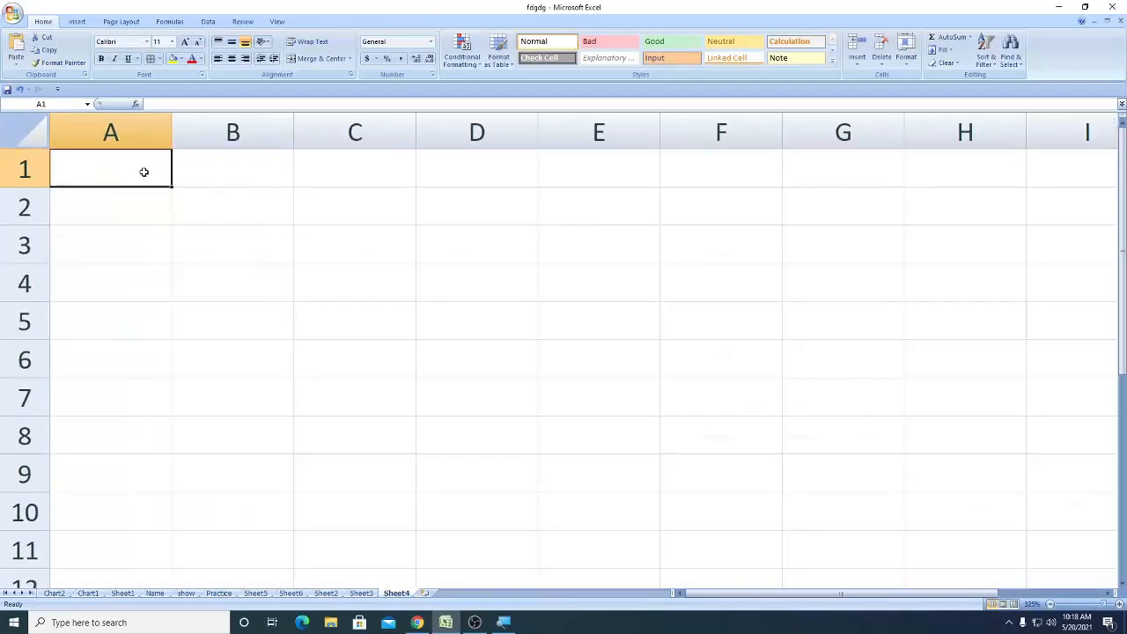
pyautogui.write('Text')
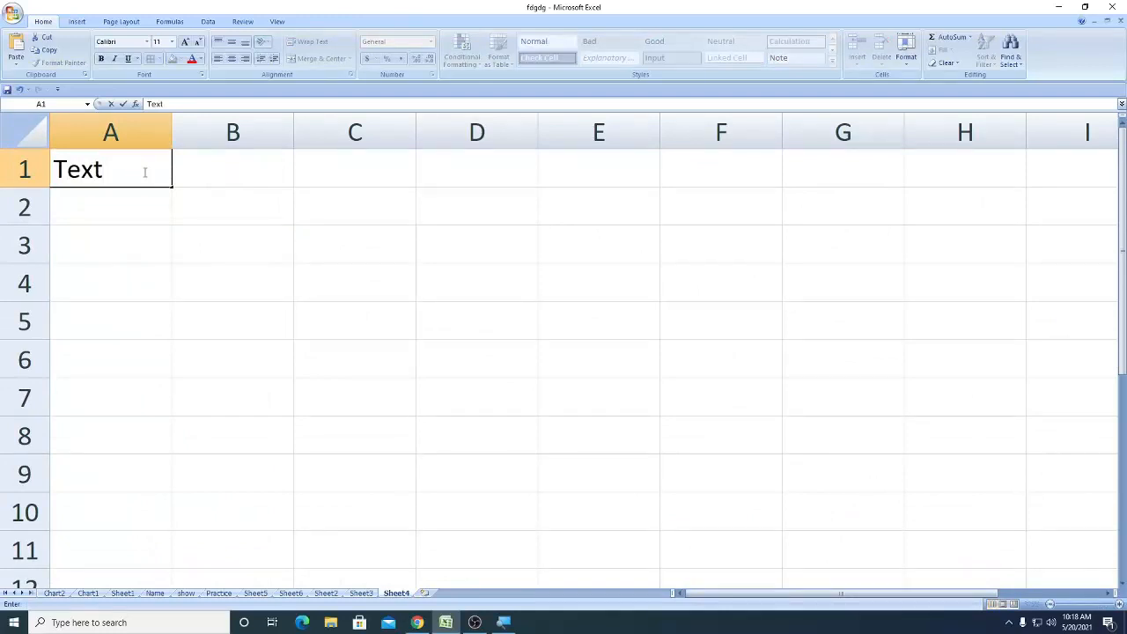
pyautogui.press('Tab')
pyautogui.write('Barcode')
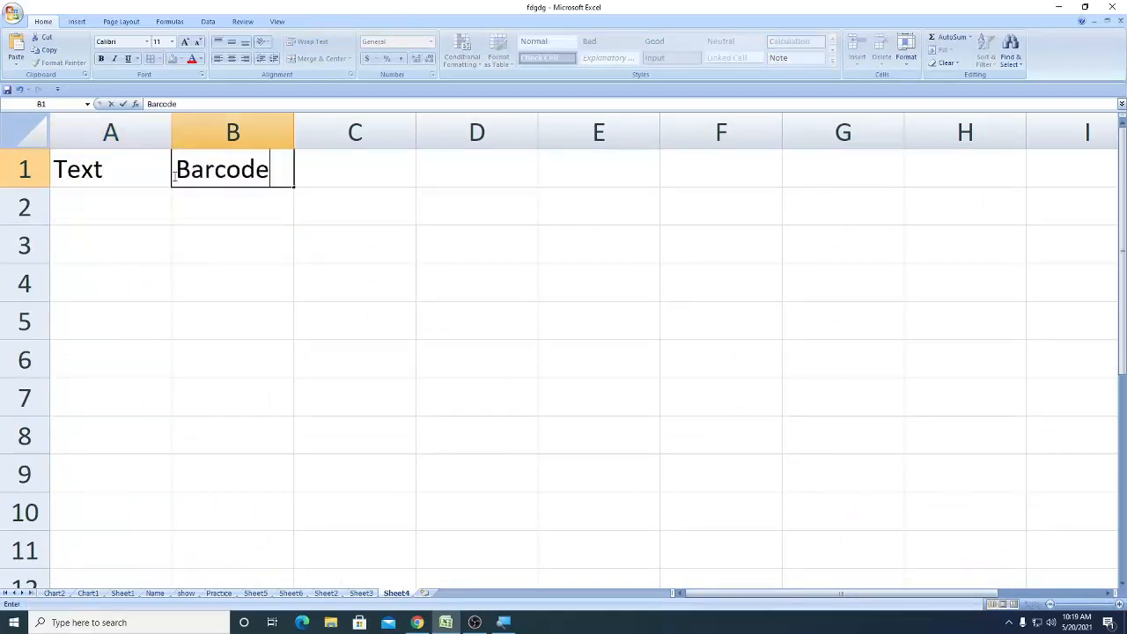
pyautogui.click(463, 307)
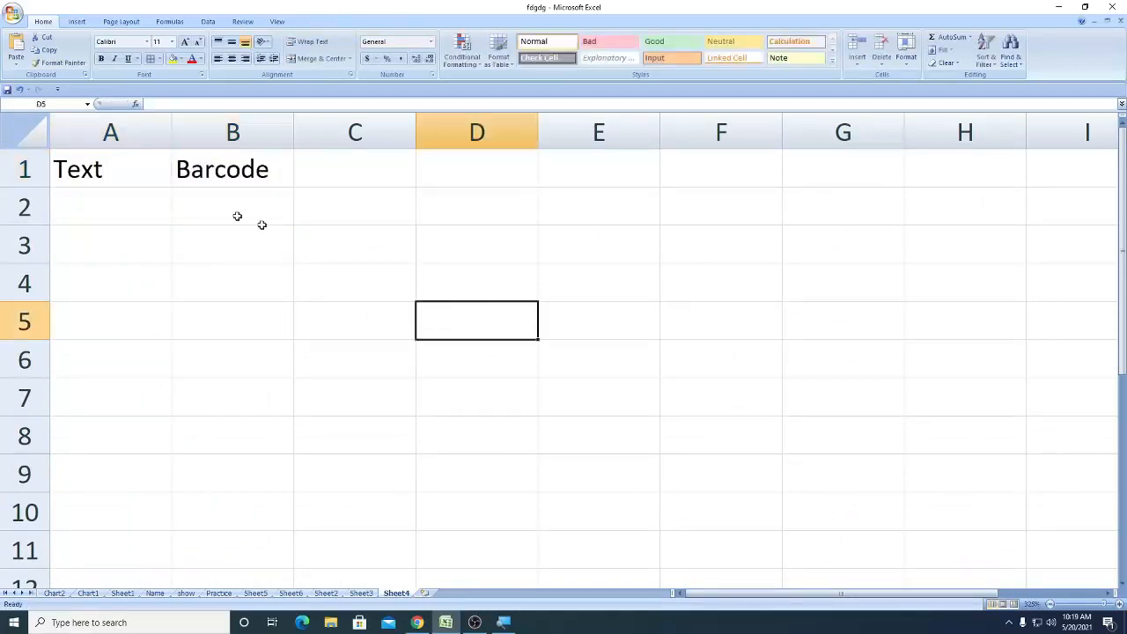
# Step: Format the whole of column A with the Text number category
pyautogui.click(128, 132)
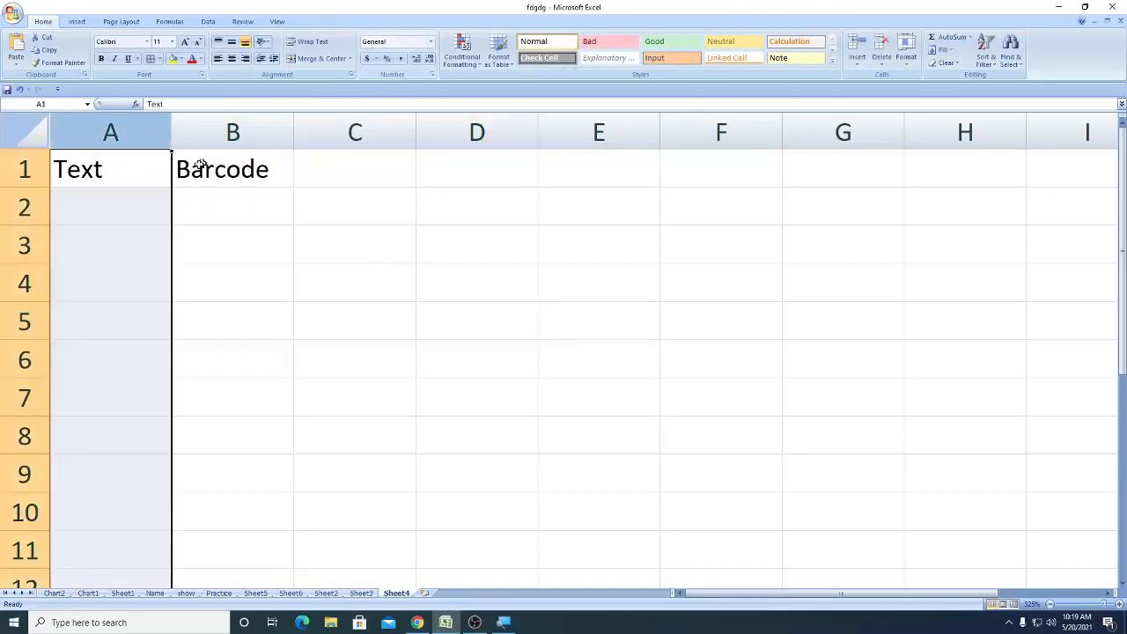
pyautogui.rightClick(132, 133)
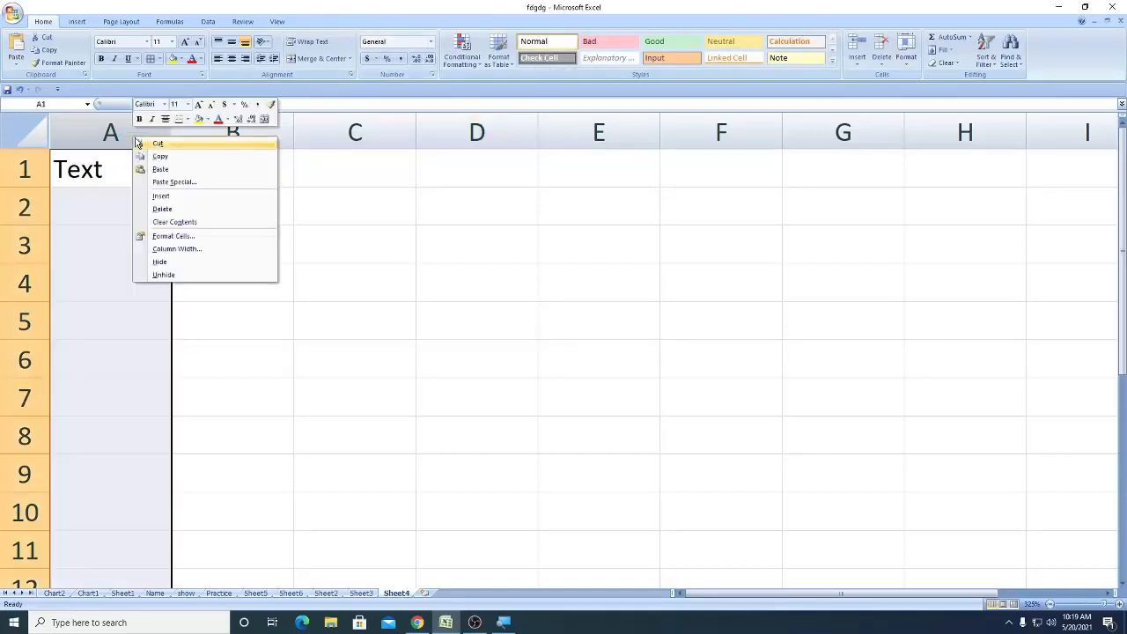
pyautogui.click(187, 237)
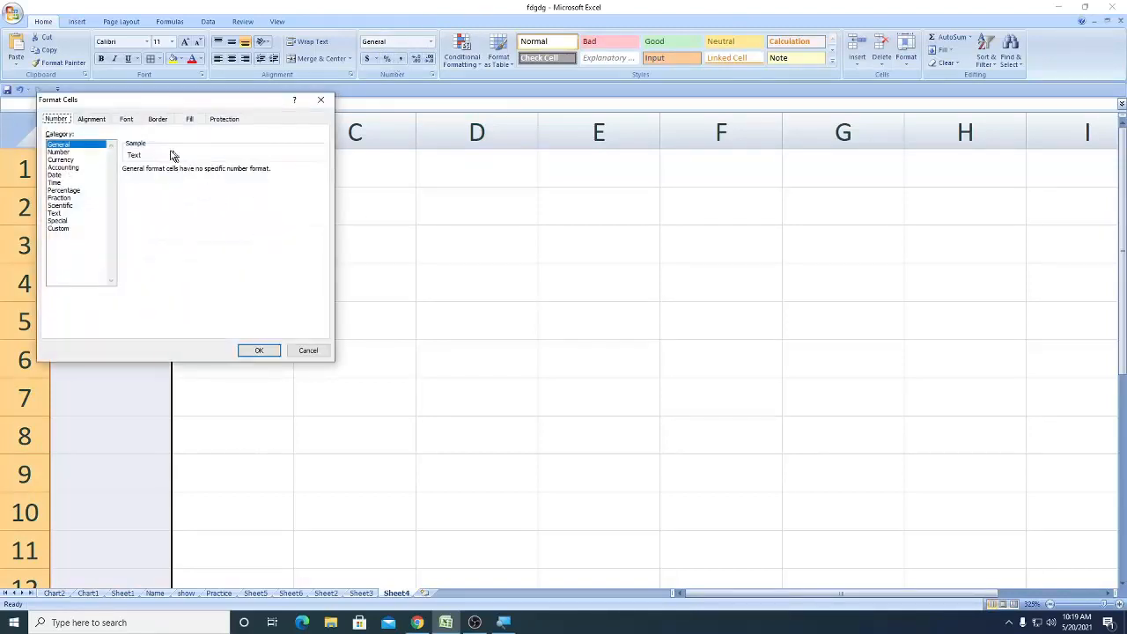
pyautogui.click(55, 214)
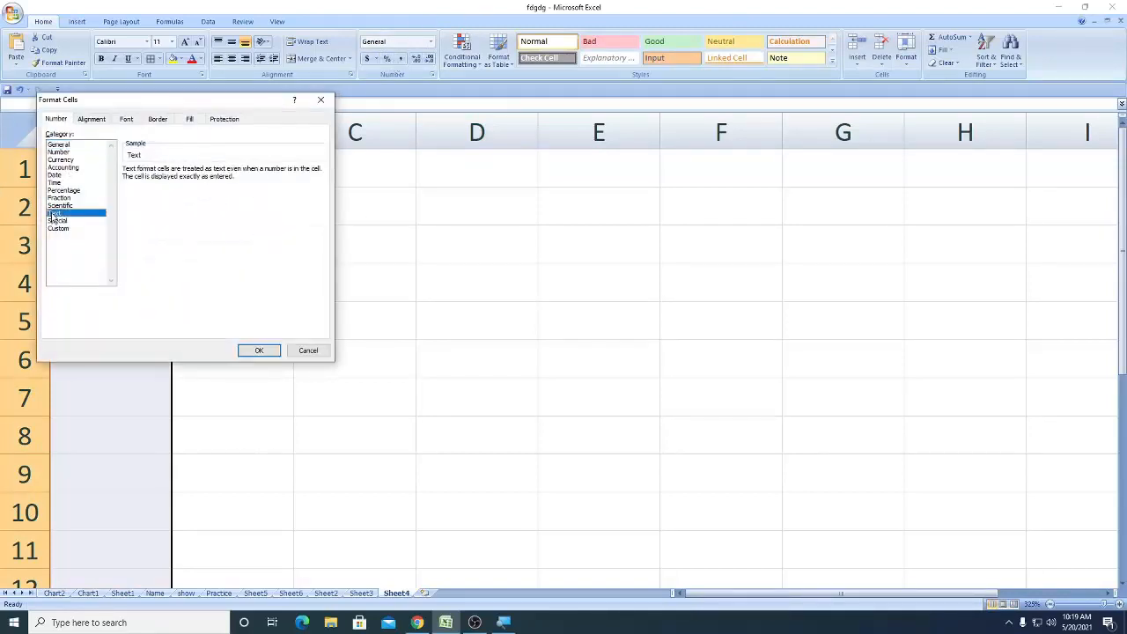
pyautogui.click(254, 350)
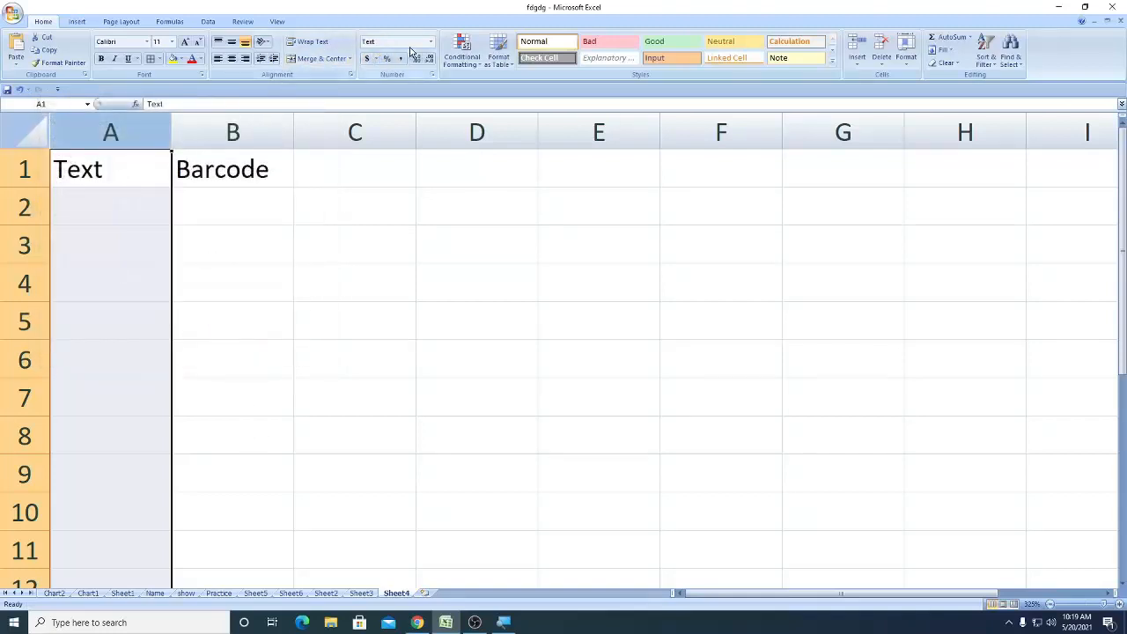
# Step: Select column B and check which number format is assigned to it
pyautogui.click(234, 132)
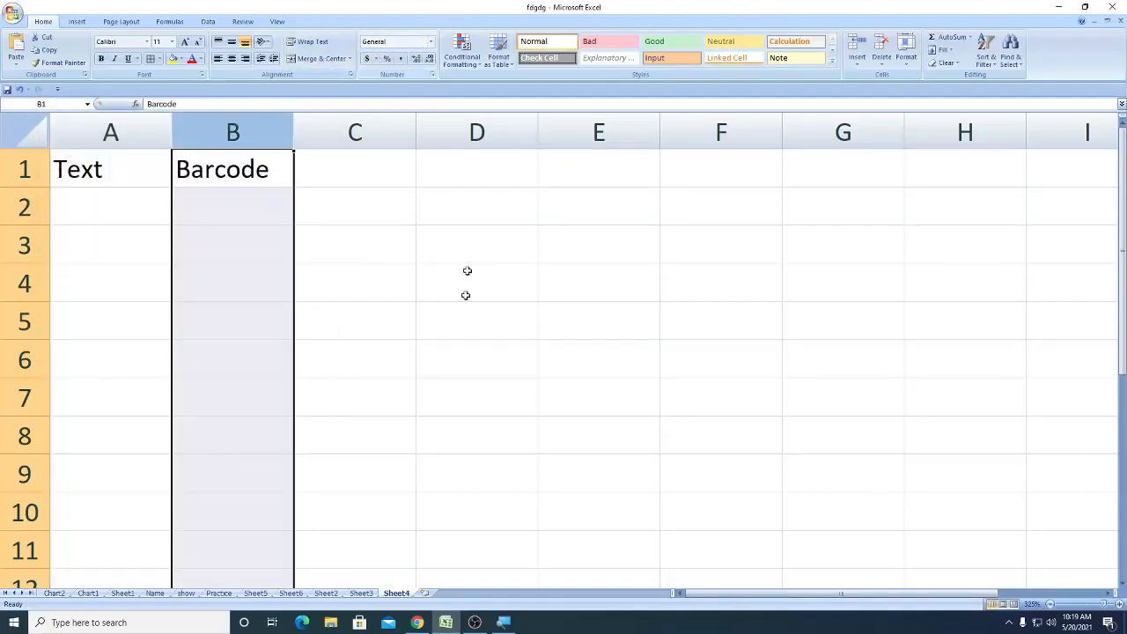
pyautogui.scroll(2, 466, 268)
pyautogui.scroll(-1, 464, 268)
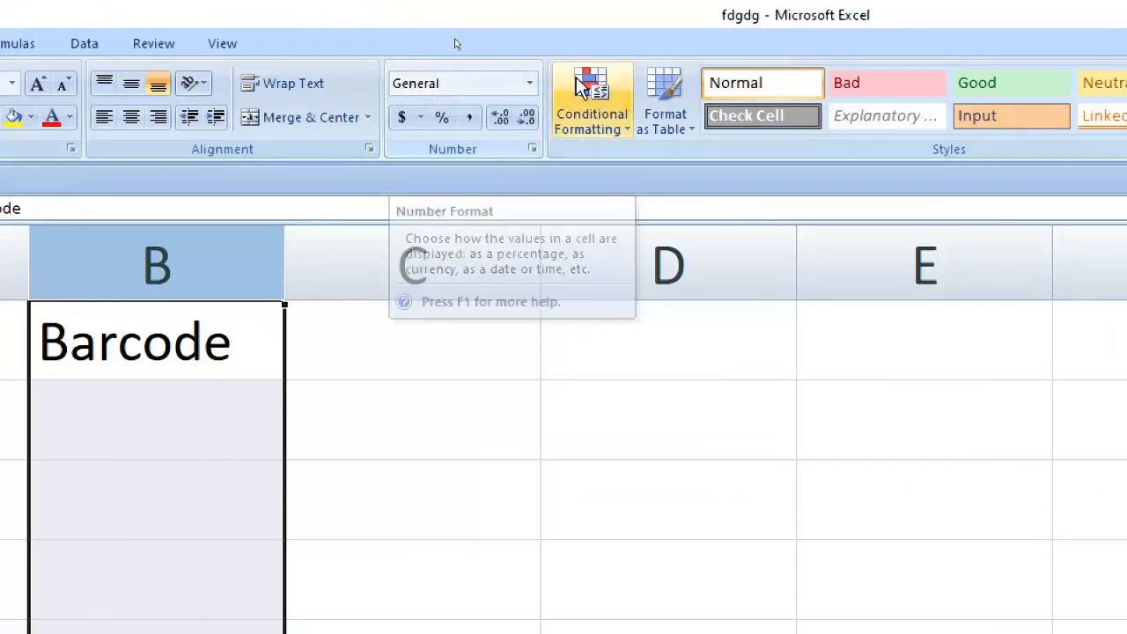
pyautogui.click(530, 85)
pyautogui.click(529, 85)
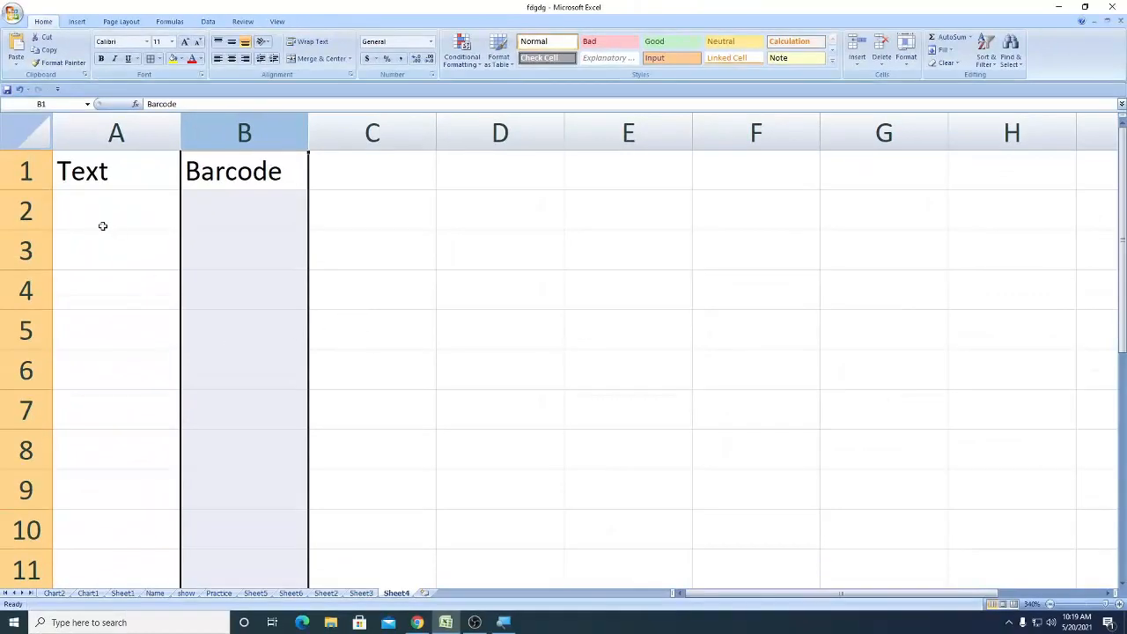
# Step: Enter the formula ="*"&A2&"*" in B2 under the Barcode heading, keeping its text on the clipboard
pyautogui.click(119, 160)
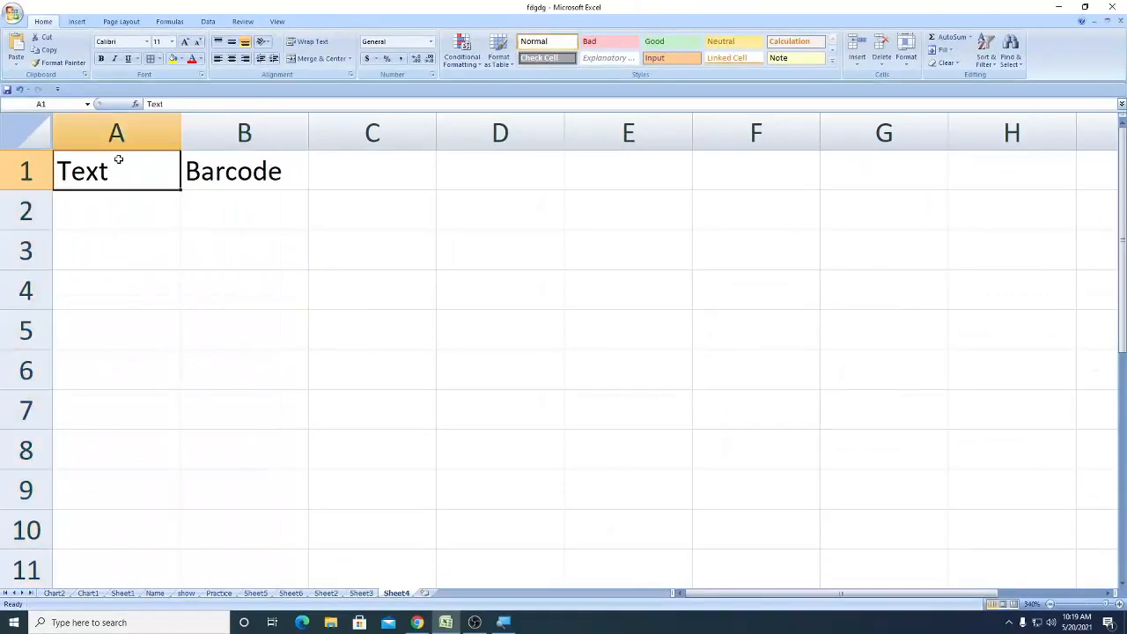
pyautogui.click(113, 208)
pyautogui.click(219, 171)
pyautogui.click(235, 208)
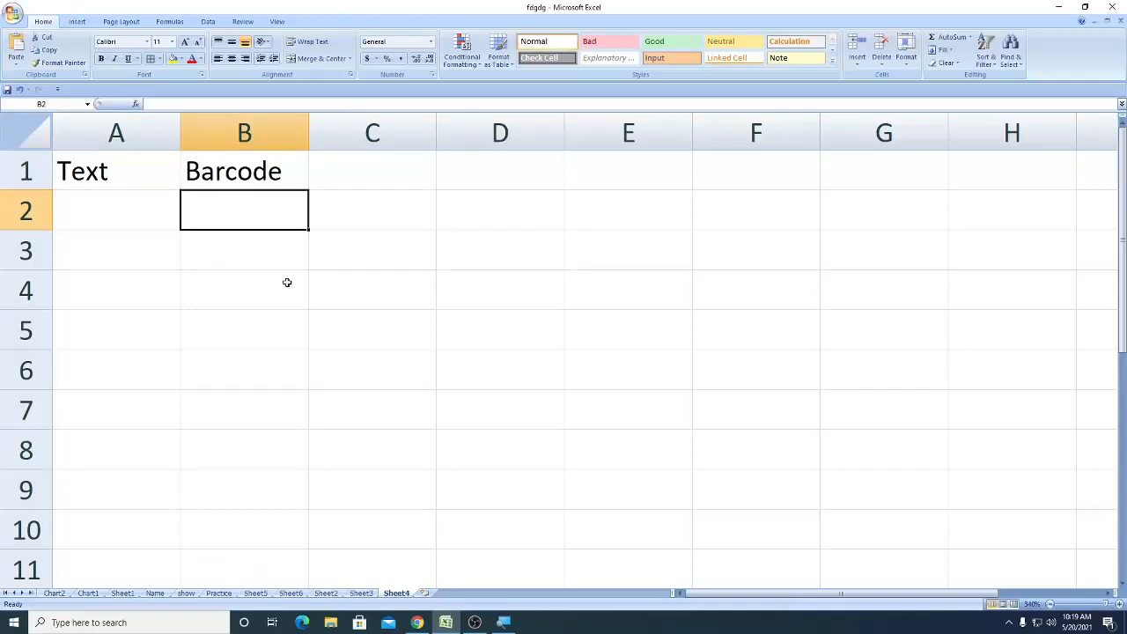
pyautogui.write('="*"&A2&"*"')
pyautogui.moveTo(203, 106); pyautogui.dragTo(147, 107)
pyautogui.hotkey('ctrl', 'c')
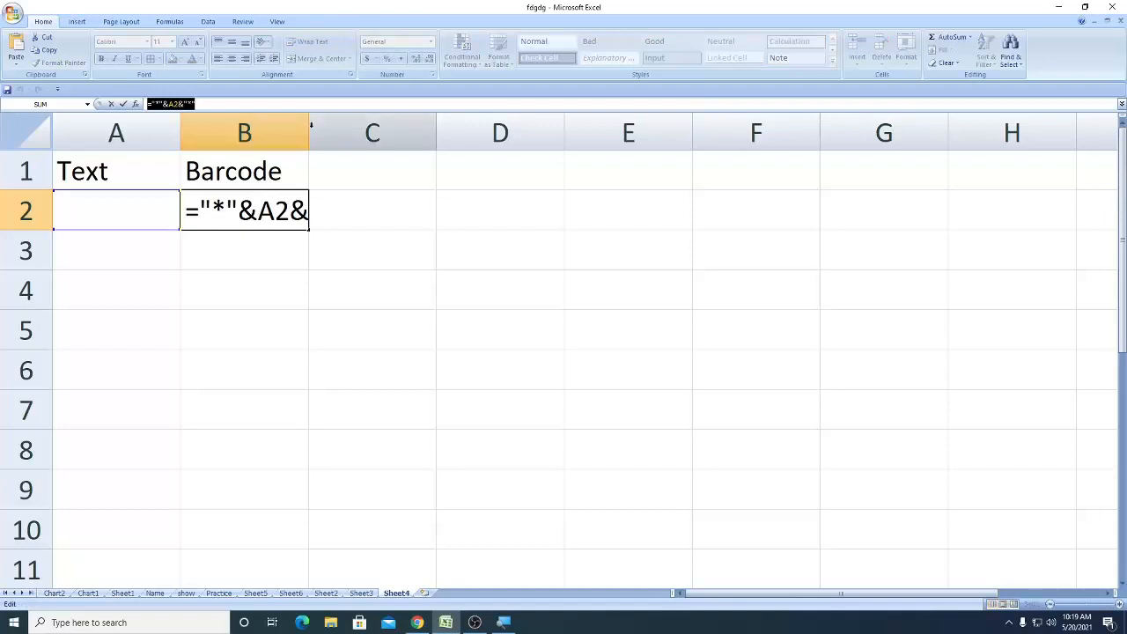
pyautogui.press('Escape')
pyautogui.click(391, 279)
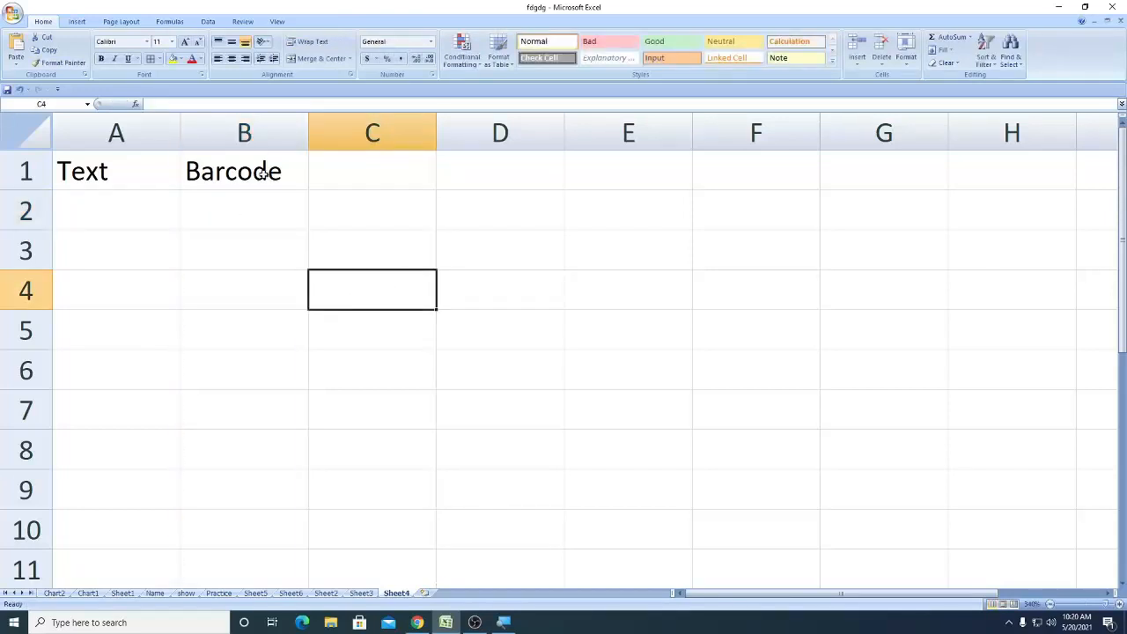
pyautogui.click(249, 209)
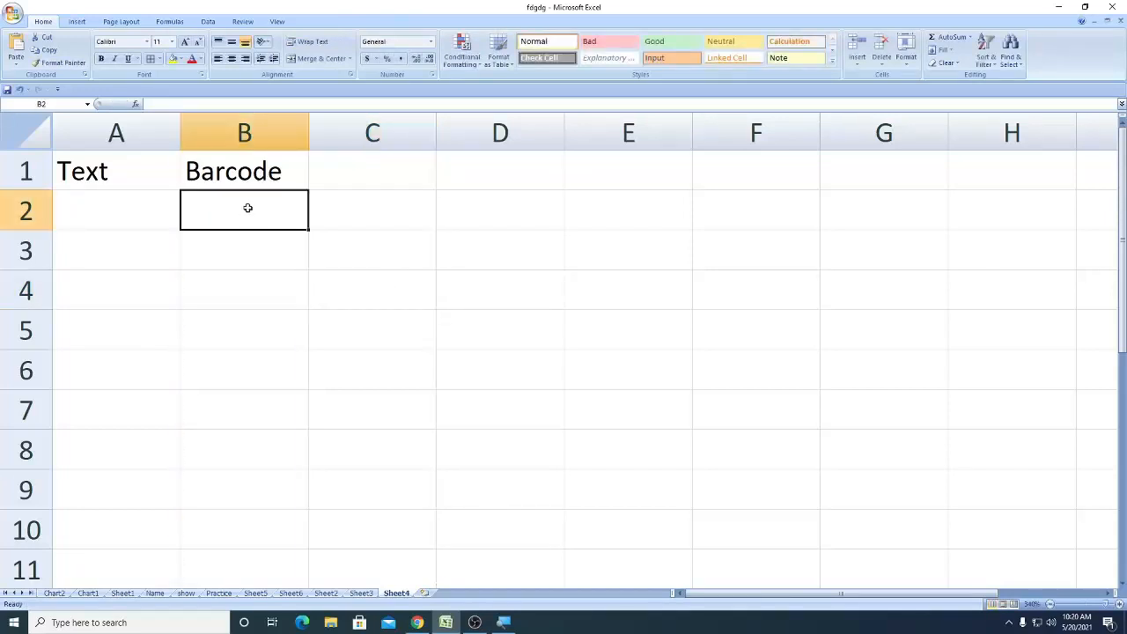
pyautogui.hotkey('ctrl', 'v')
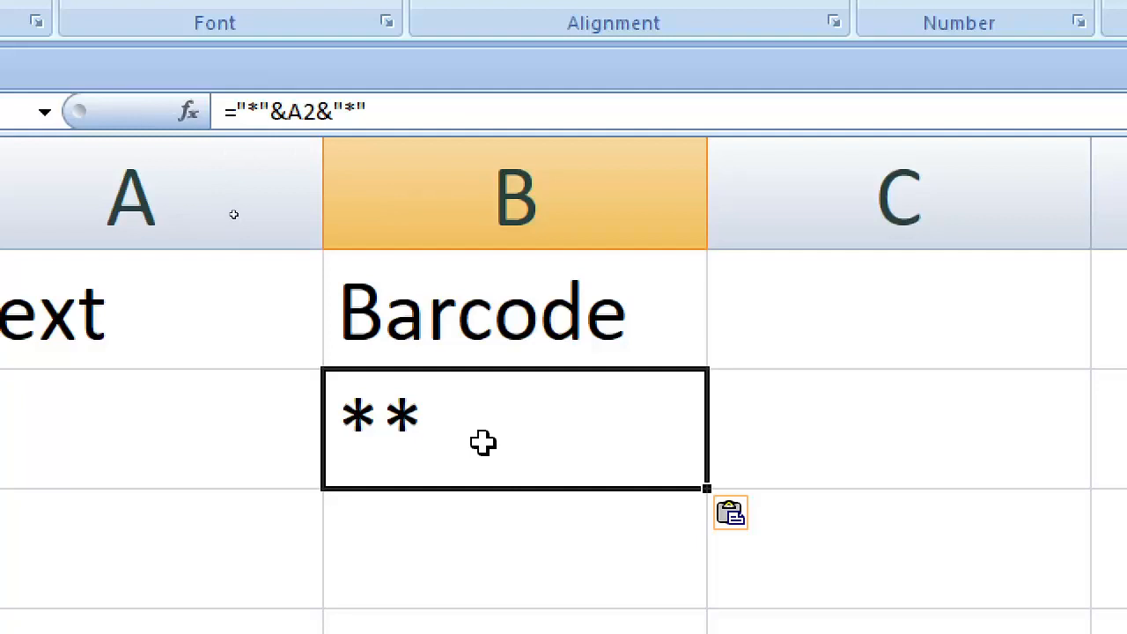
# Step: Examine the formula in B2, its reference to A2 and the cells below it
pyautogui.click(160, 430)
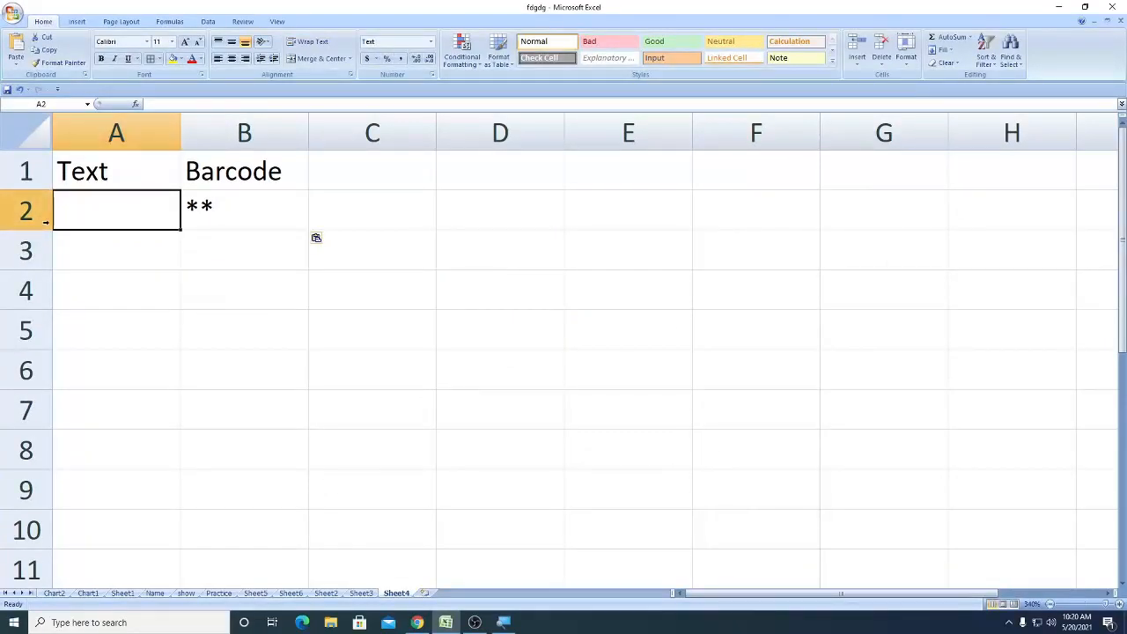
pyautogui.click(222, 205)
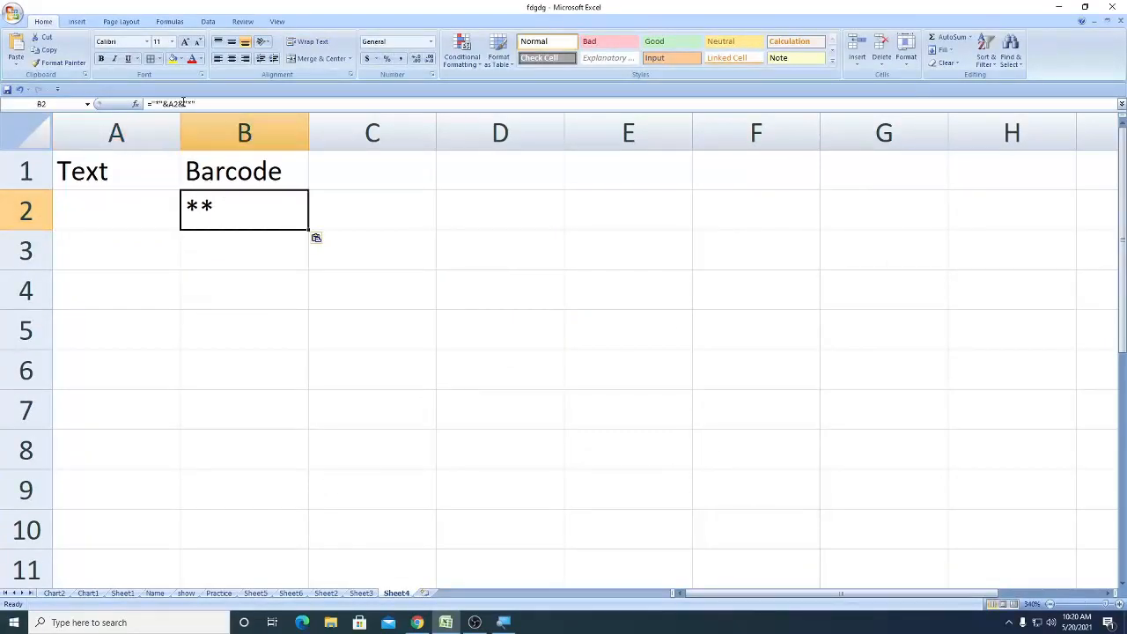
pyautogui.click(242, 256)
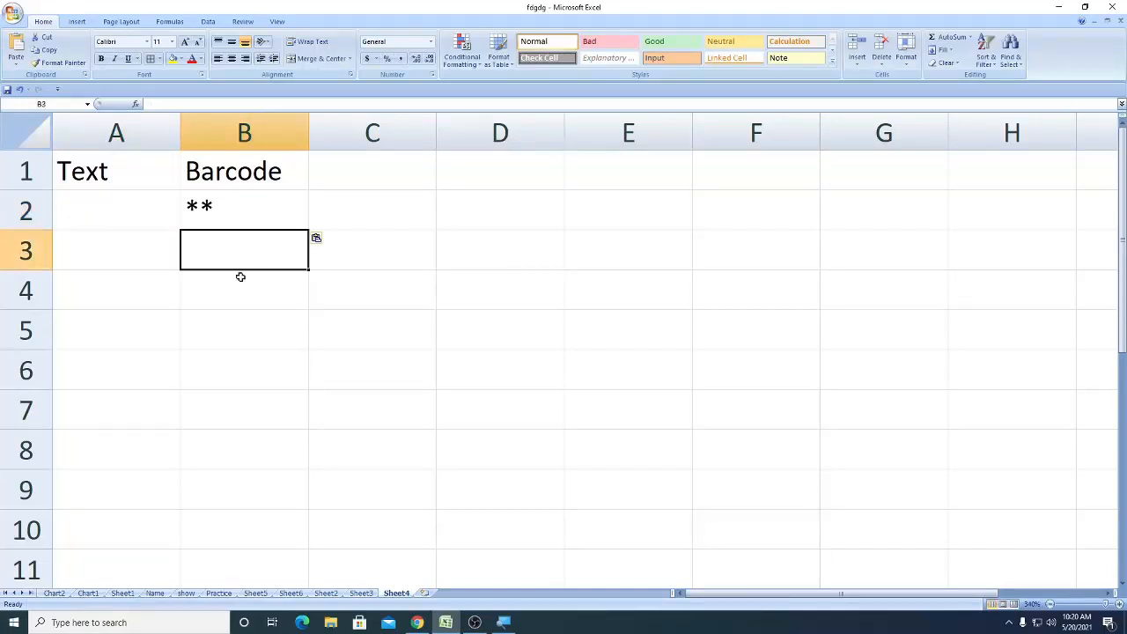
pyautogui.click(241, 288)
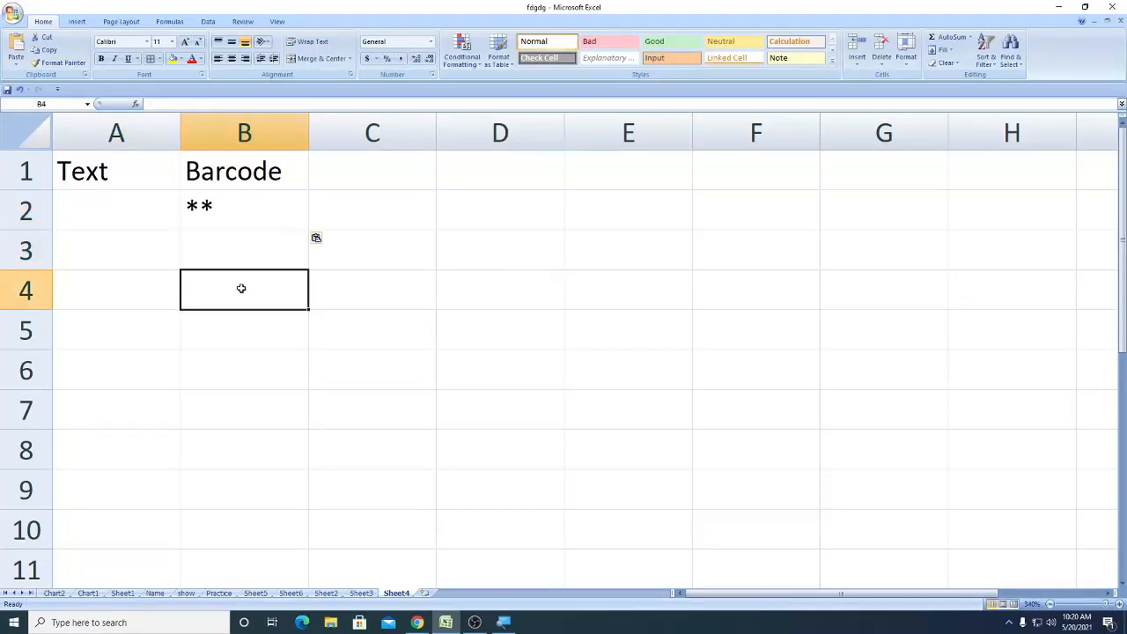
pyautogui.click(229, 247)
pyautogui.click(233, 205)
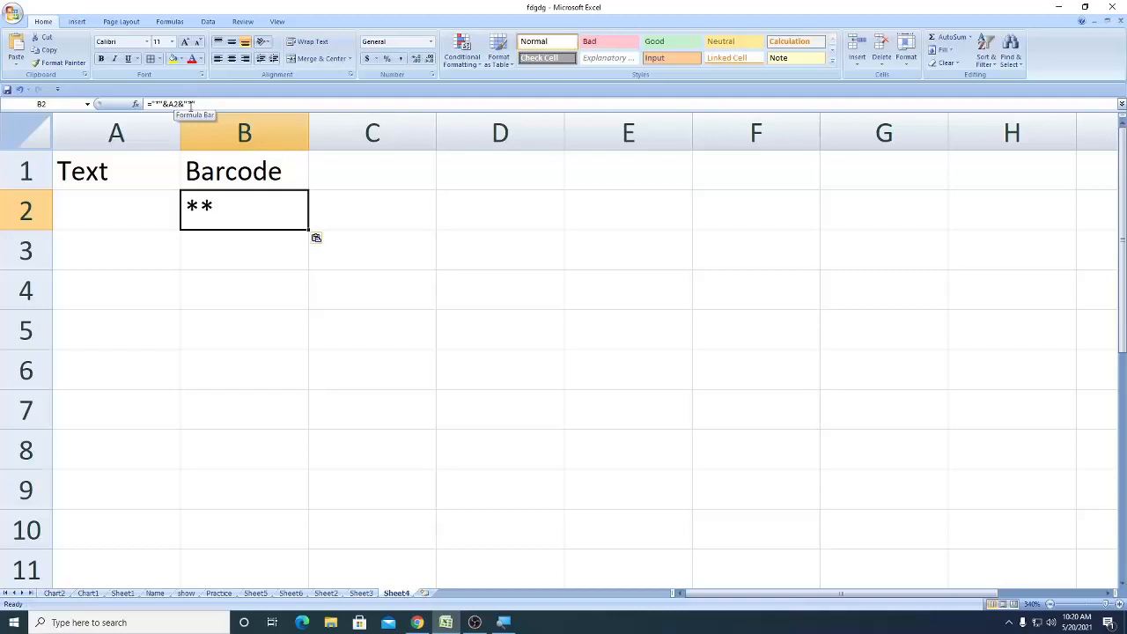
pyautogui.click(233, 251)
pyautogui.click(229, 207)
# Step: Enter 1245 as sample text in A2 and select B2 to check the formula's output
pyautogui.click(156, 209)
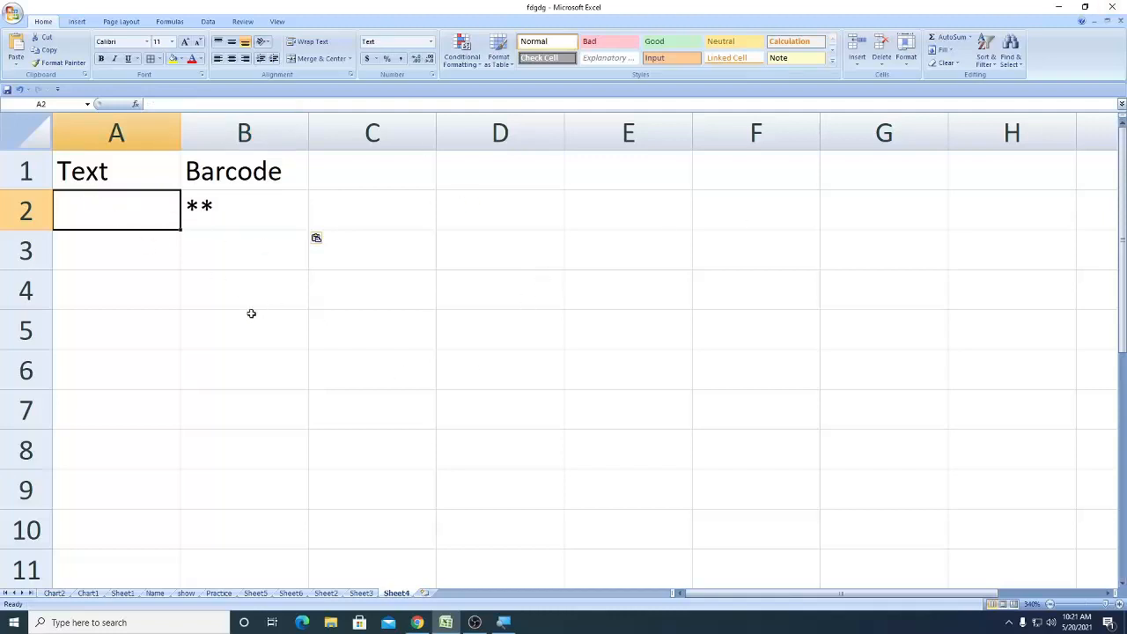
pyautogui.write('1245')
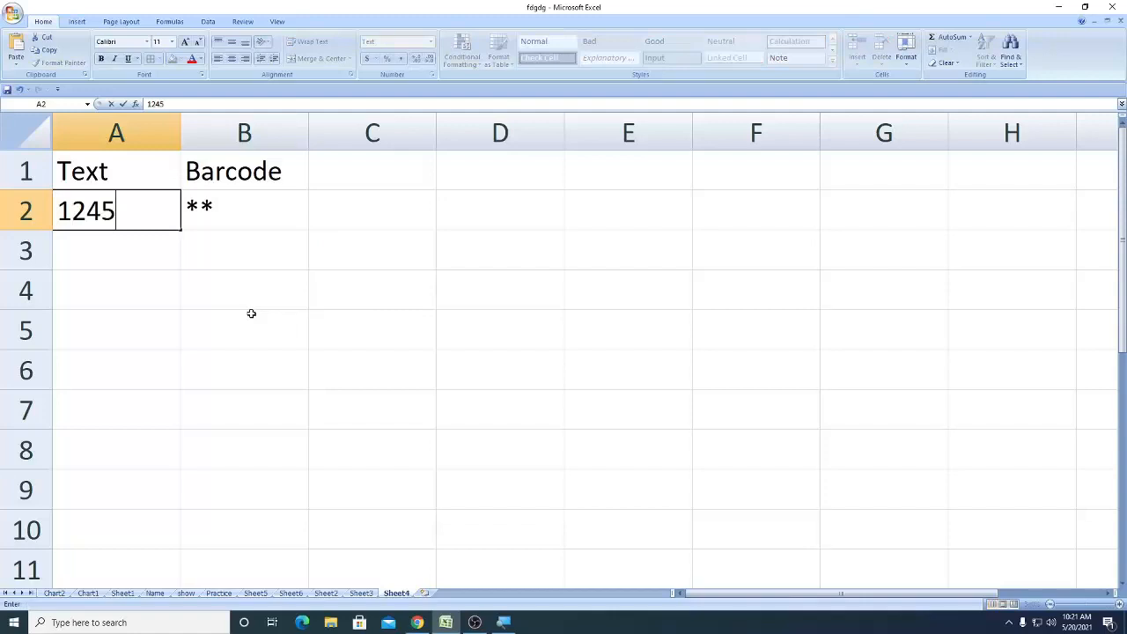
pyautogui.click(242, 314)
pyautogui.click(275, 215)
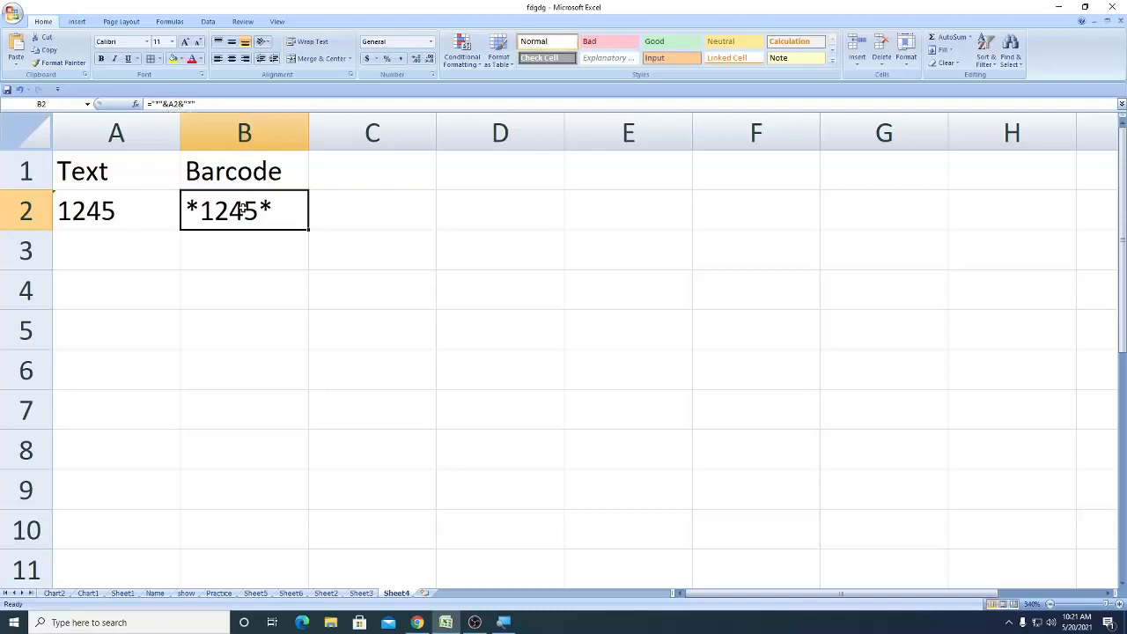
# Step: Apply the Free 3 of 9 Extended barcode font to the column B cells from B2 downward
pyautogui.click(249, 269)
pyautogui.click(235, 198)
pyautogui.keyDown('shift'); pyautogui.click(281, 562); pyautogui.keyUp('shift')
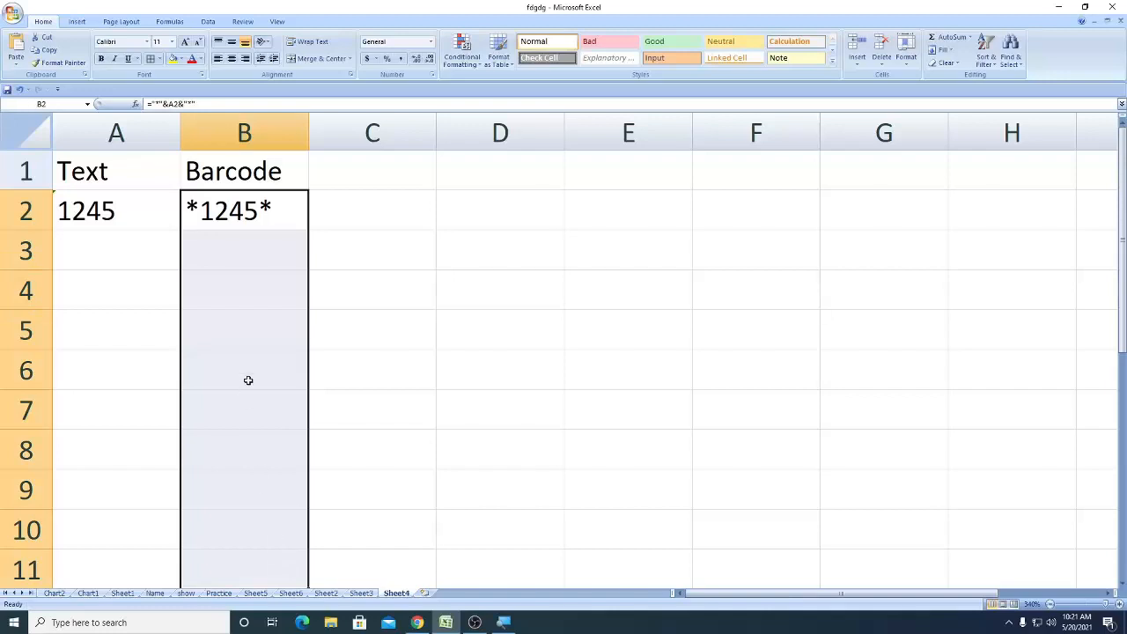
pyautogui.click(151, 45)
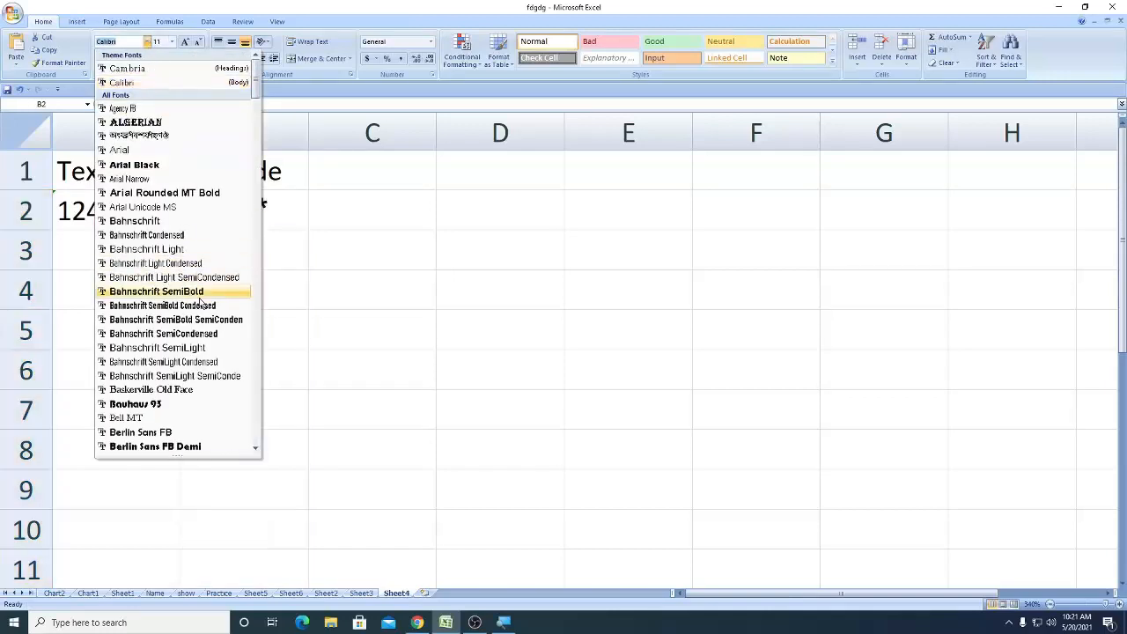
pyautogui.scroll(-3, 199, 302)
pyautogui.scroll(-10, 199, 303)
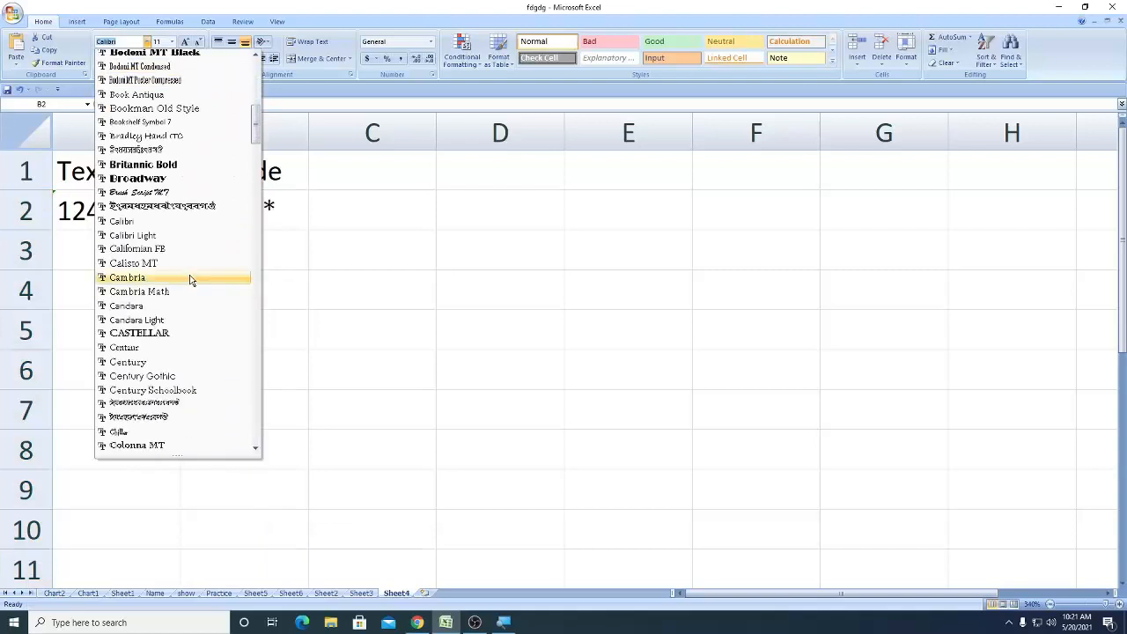
pyautogui.scroll(-15, 193, 278)
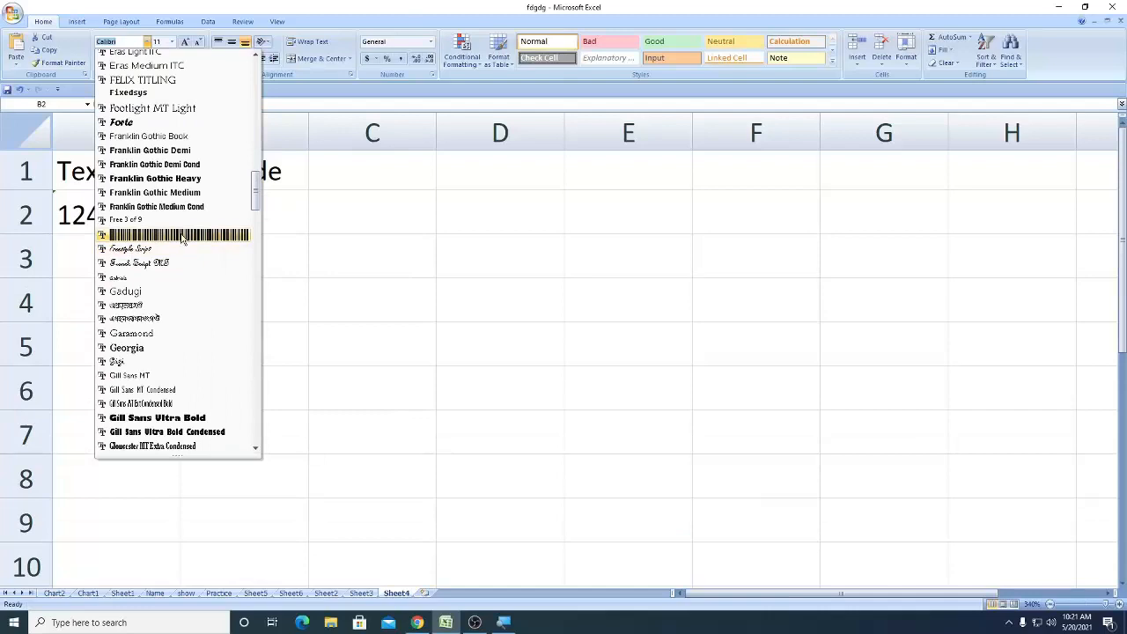
pyautogui.click(182, 235)
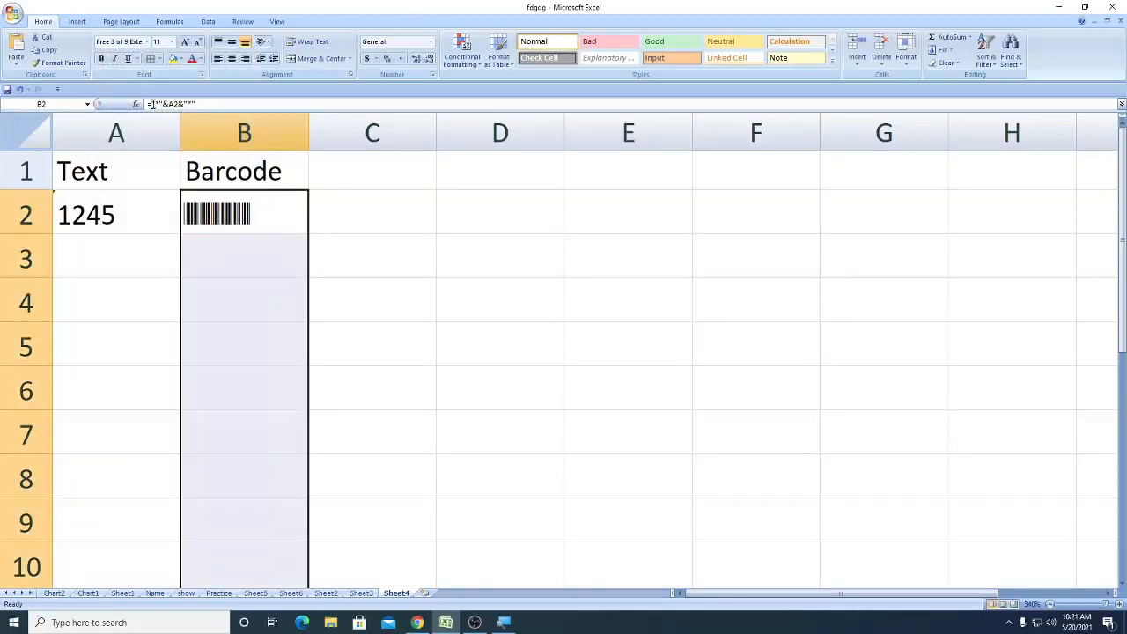
pyautogui.click(415, 312)
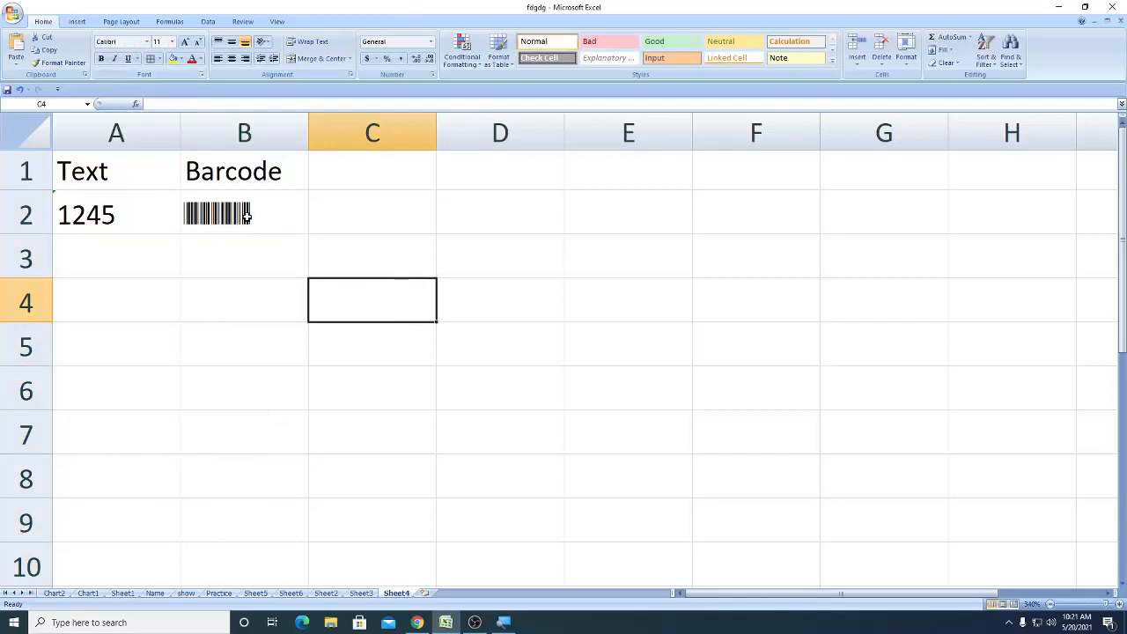
# Step: Enter india in A3 and fill the barcode formula from B2 down to B3
pyautogui.click(130, 248)
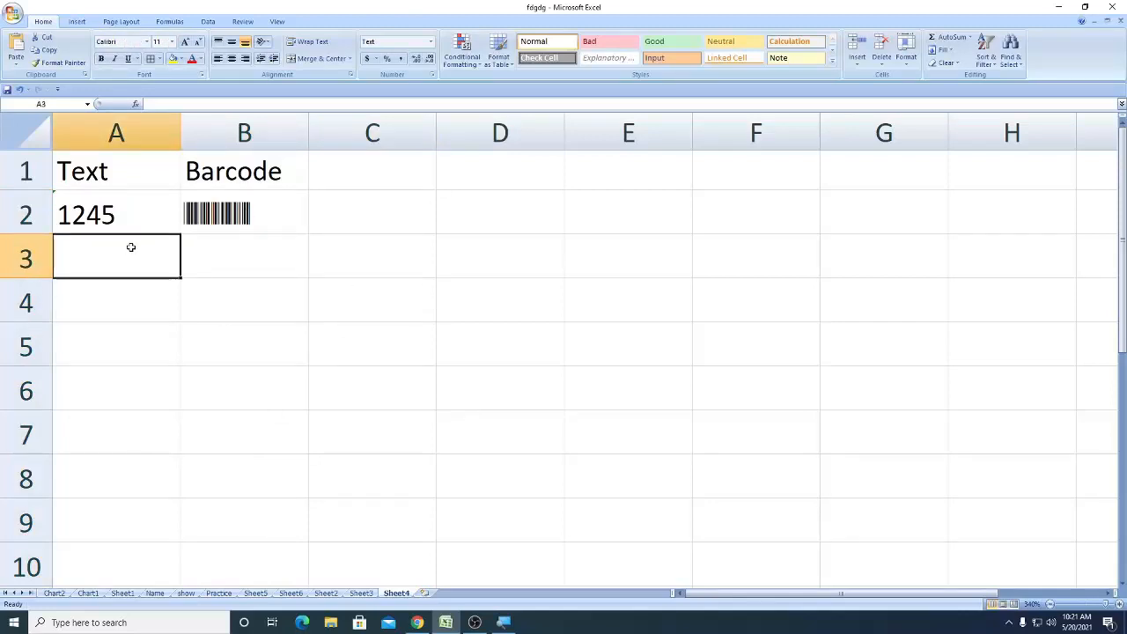
pyautogui.write('india')
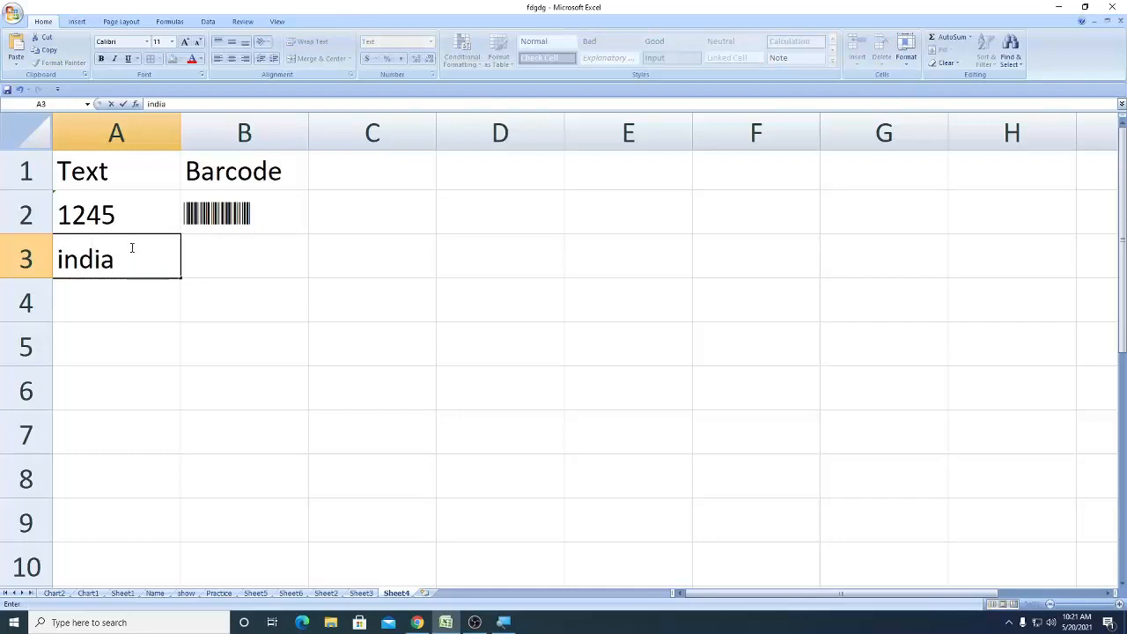
pyautogui.press('Tab')
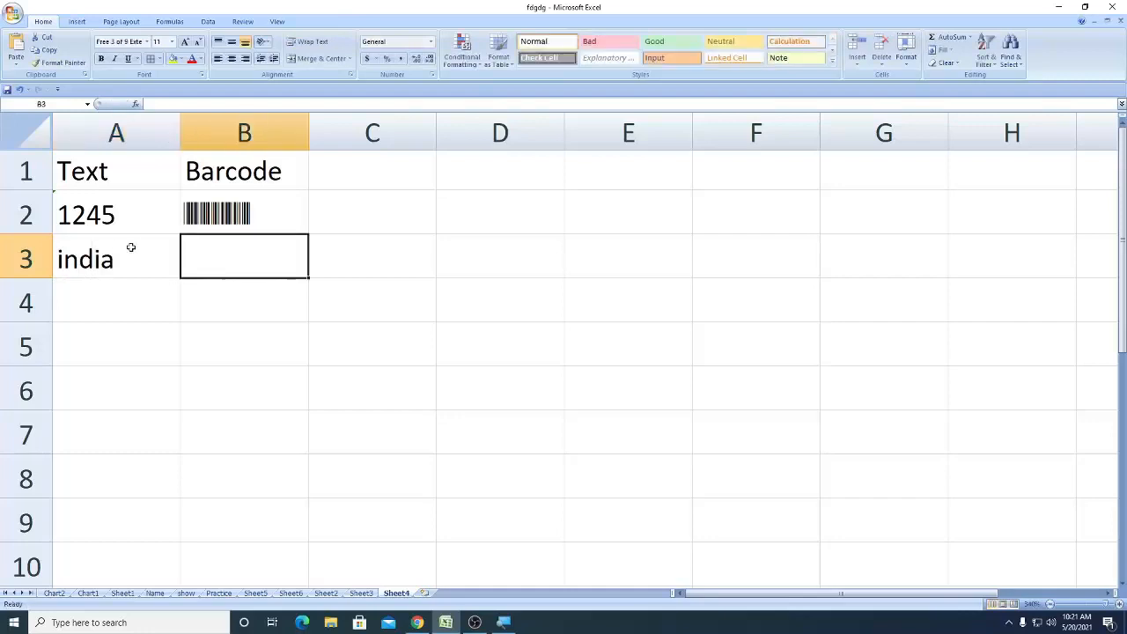
pyautogui.click(275, 207)
pyautogui.moveTo(309, 233); pyautogui.dragTo(318, 272)
pyautogui.click(400, 370)
# Step: Enter Bangladesh as the next sample text in A4
pyautogui.click(151, 308)
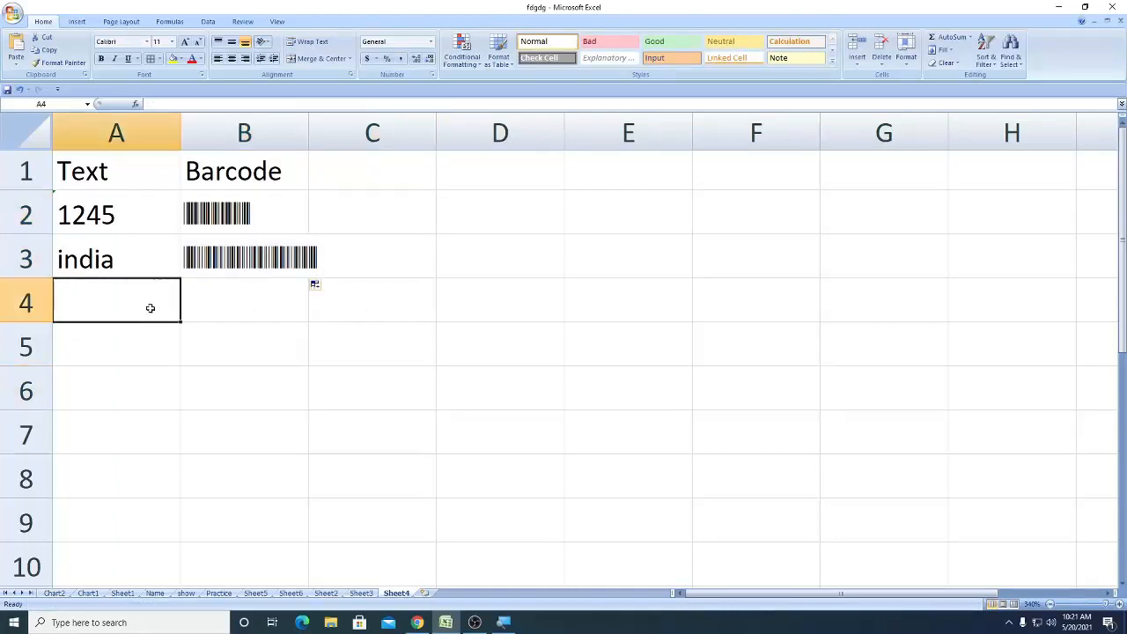
pyautogui.write('Bang')
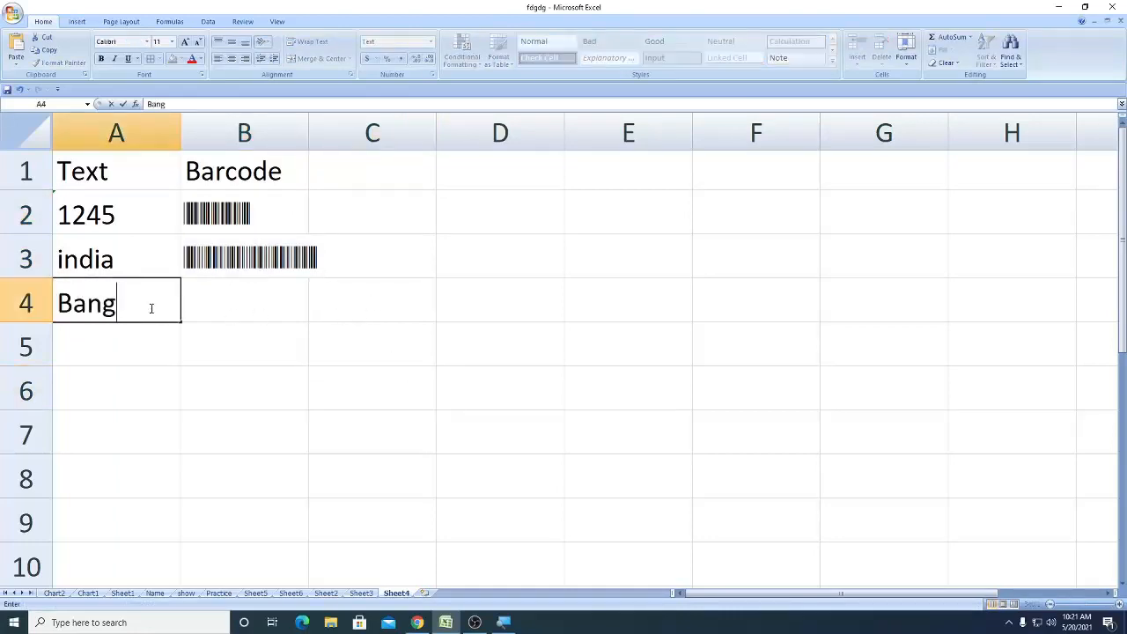
pyautogui.write('ladesh')
pyautogui.click(278, 351)
# Step: Fill the barcode formula from B3 down to B4 and autofit column B's width to the barcodes
pyautogui.click(261, 292)
pyautogui.click(296, 273)
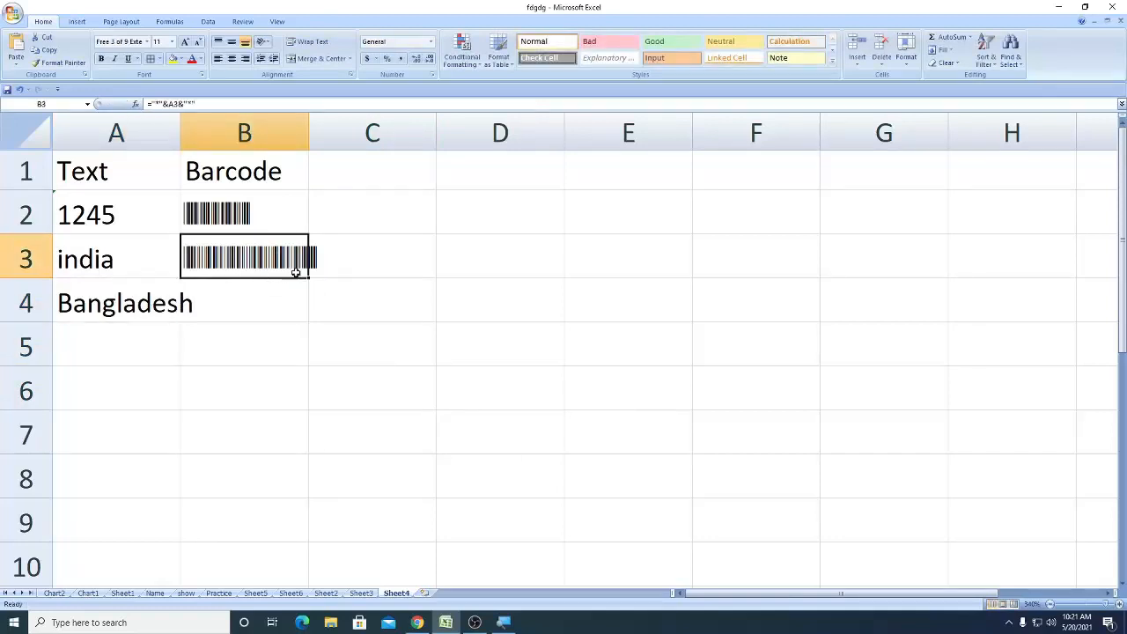
pyautogui.moveTo(309, 279); pyautogui.dragTo(315, 326)
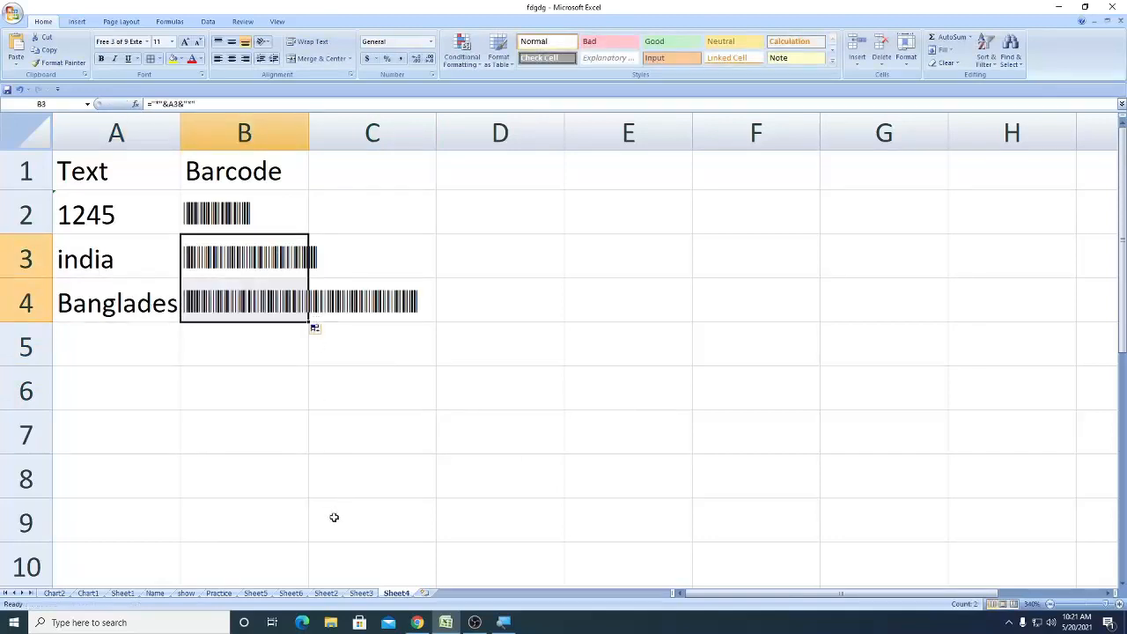
pyautogui.doubleClick(308, 132)
# Step: Enter 458721 as sample text in A5
pyautogui.click(107, 343)
pyautogui.write('4')
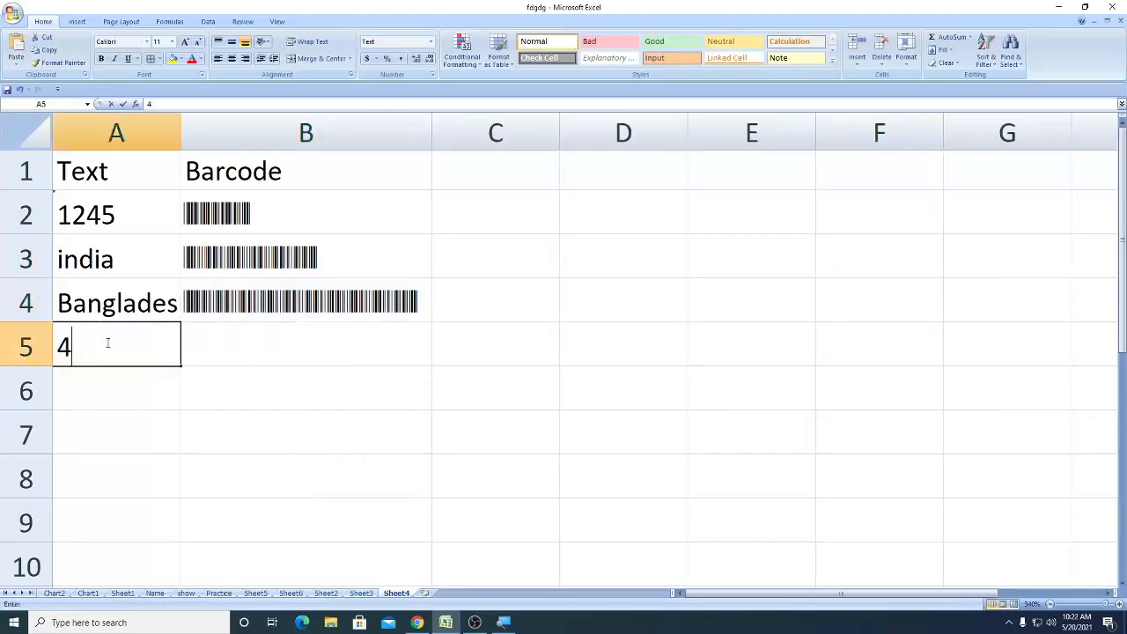
pyautogui.write('58721')
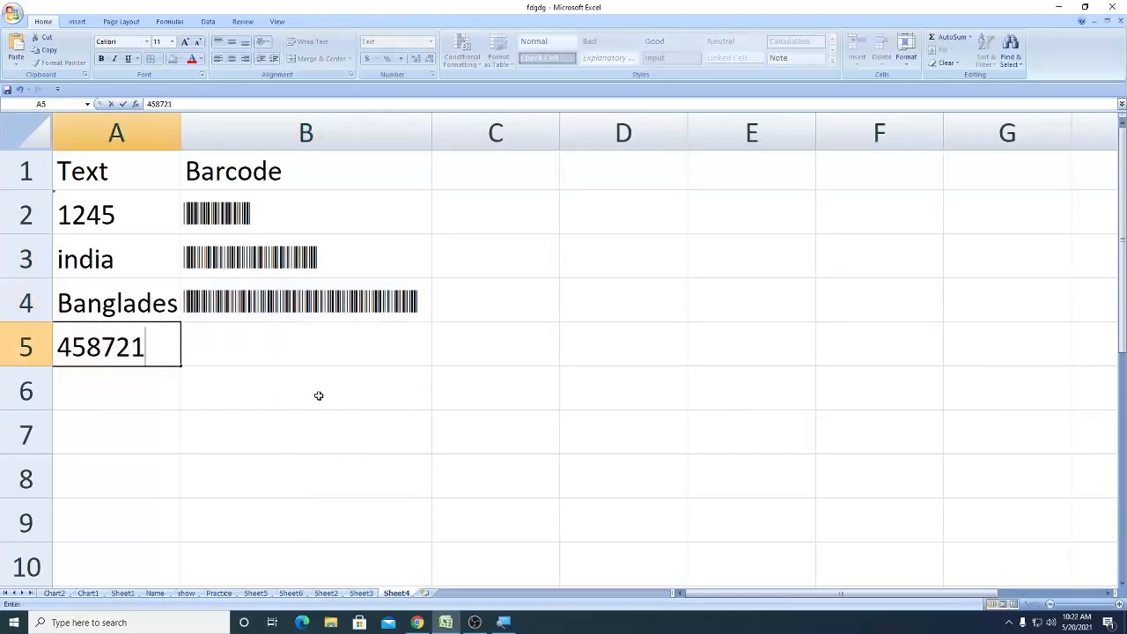
pyautogui.click(347, 356)
# Step: Fill the barcode formula from B4 down to B5 only, undoing the fill that extends past the entered text
pyautogui.click(393, 299)
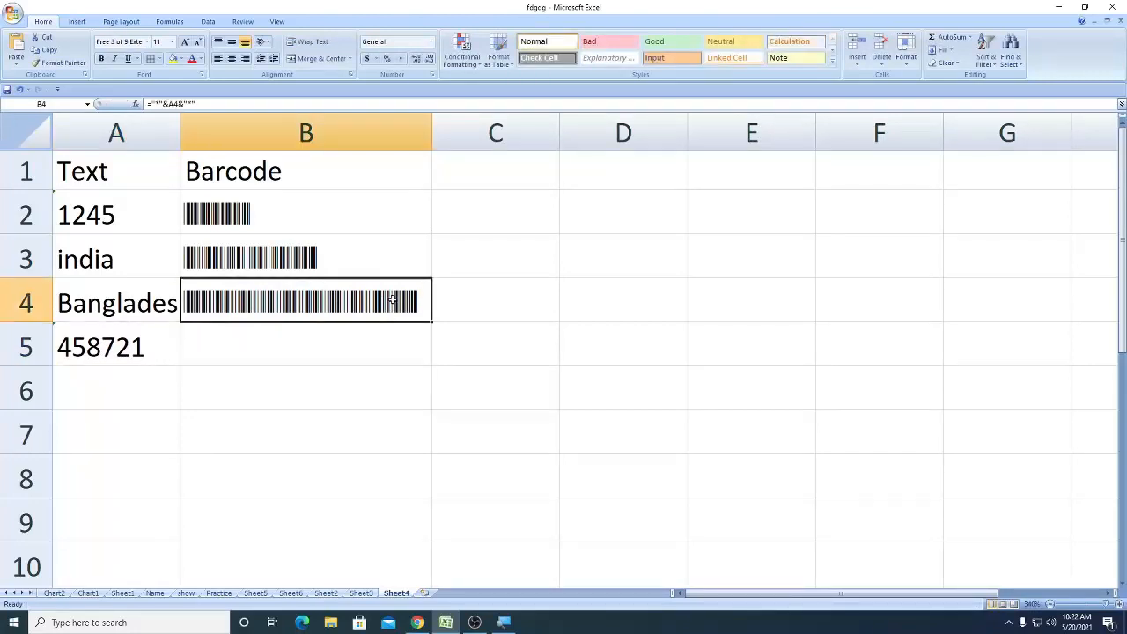
pyautogui.moveTo(432, 325); pyautogui.dragTo(458, 561)
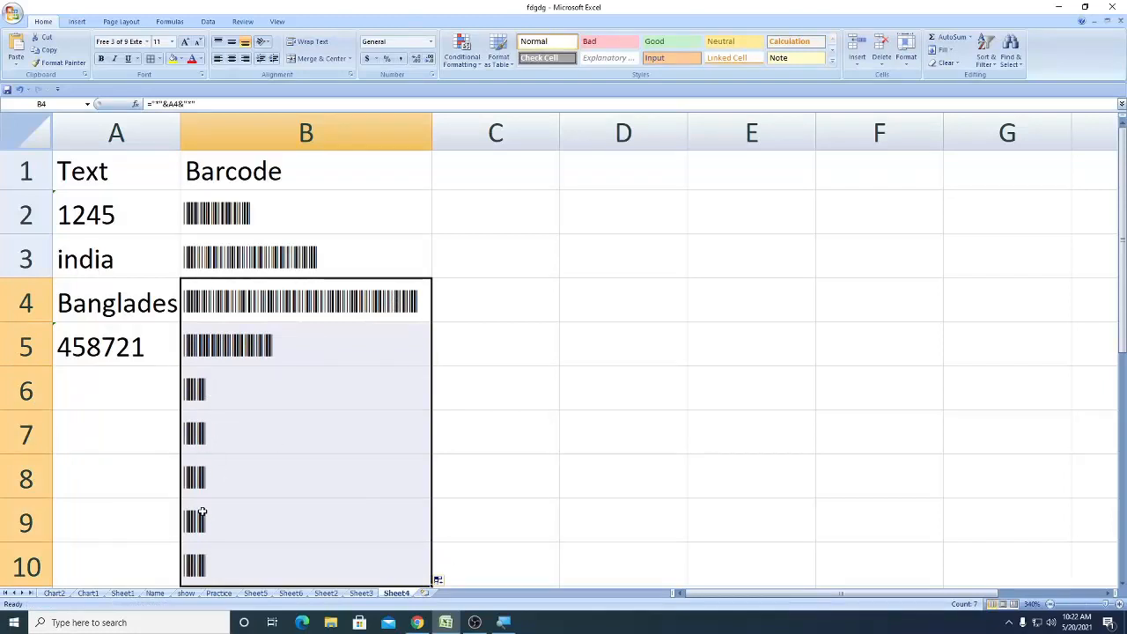
pyautogui.hotkey('ctrl', 'z')
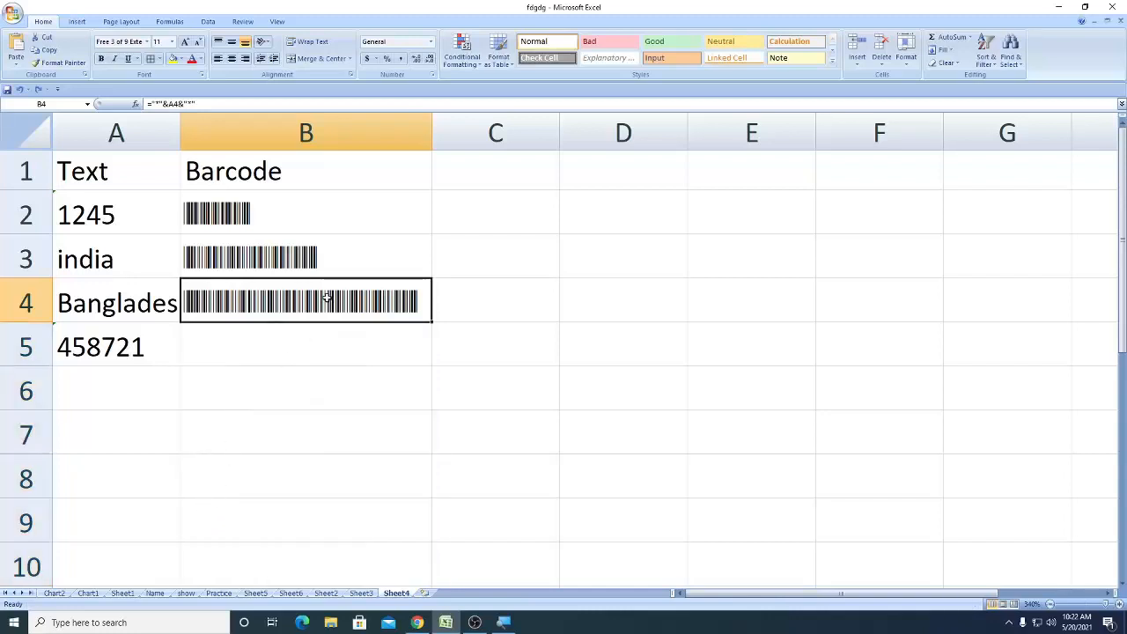
pyautogui.moveTo(433, 322); pyautogui.dragTo(435, 358)
pyautogui.click(470, 396)
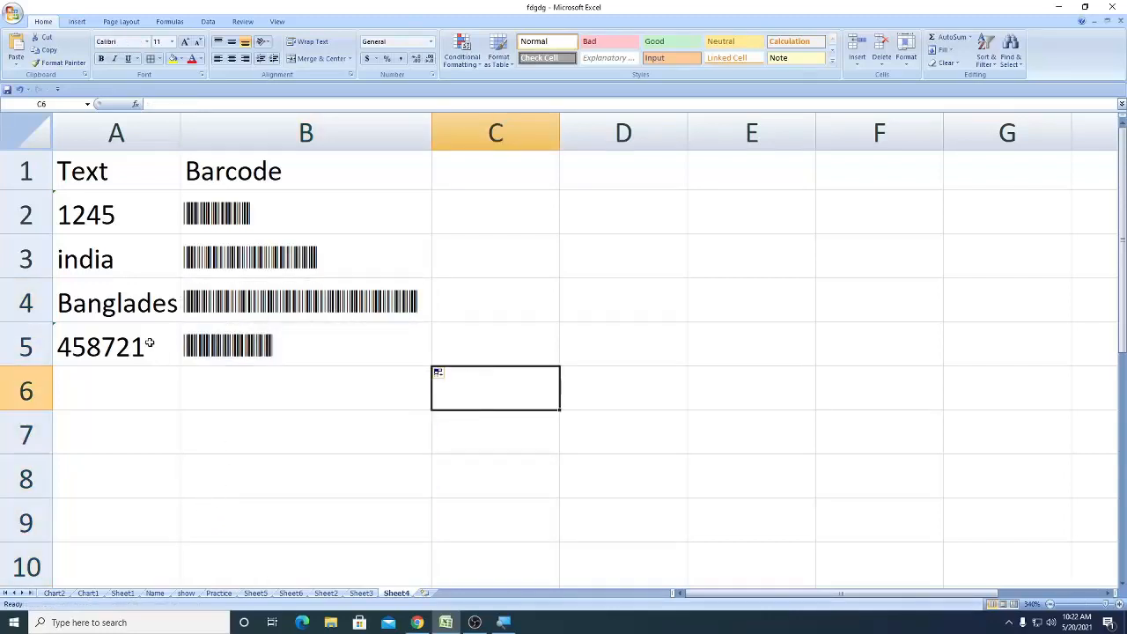
# Step: Compare each sample text in column A with its barcode and formula in column B
pyautogui.click(287, 343)
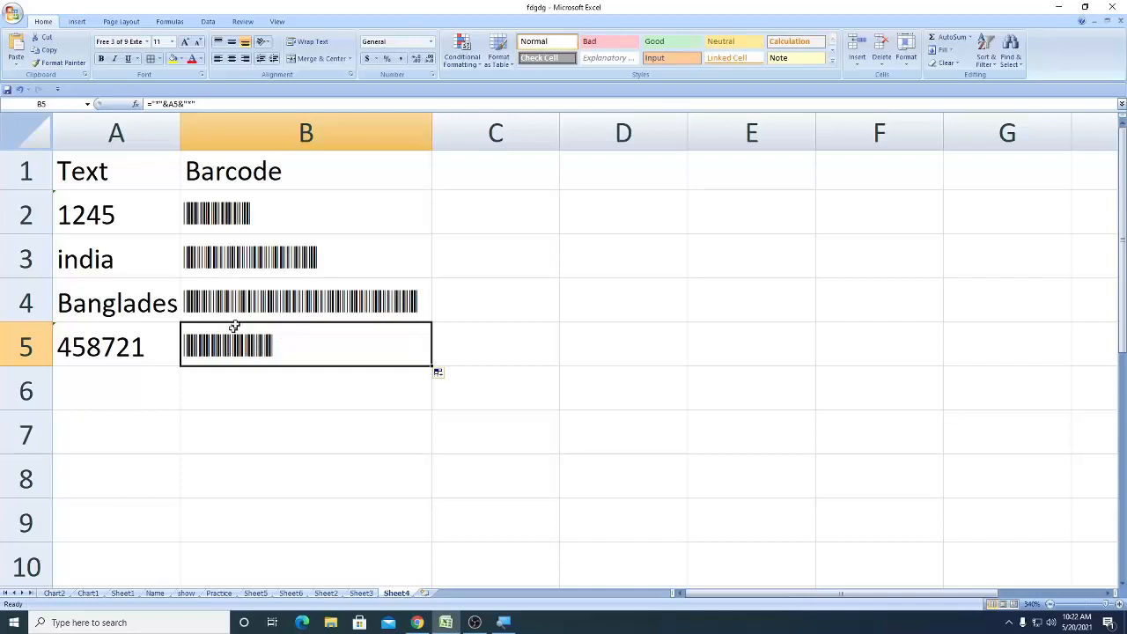
pyautogui.click(124, 350)
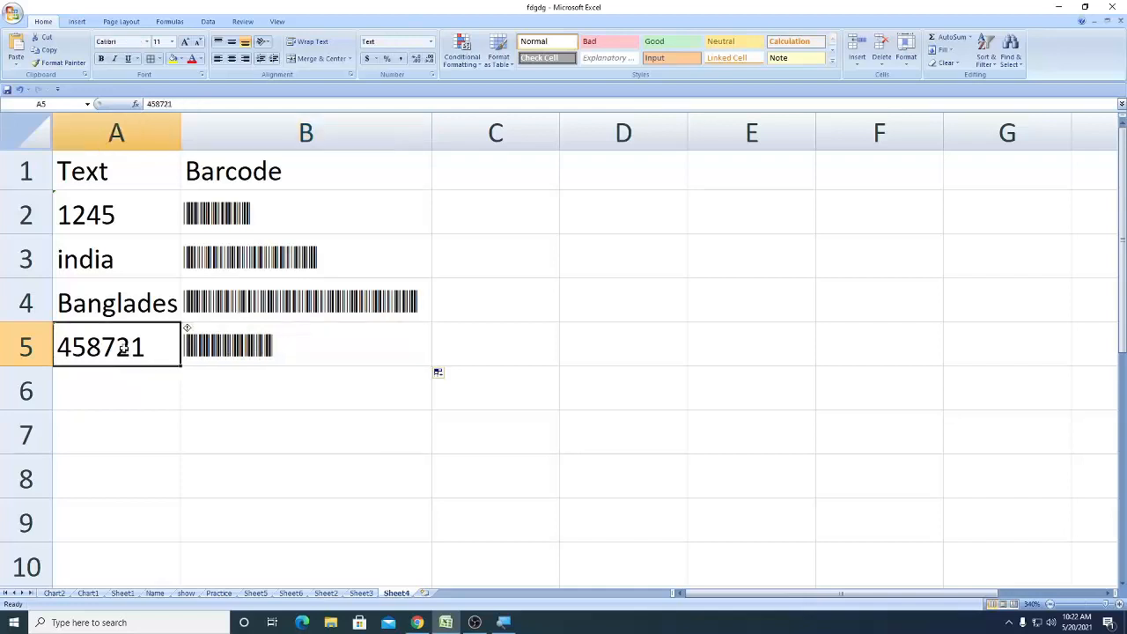
pyautogui.click(129, 298)
pyautogui.click(133, 250)
pyautogui.click(139, 209)
pyautogui.click(129, 178)
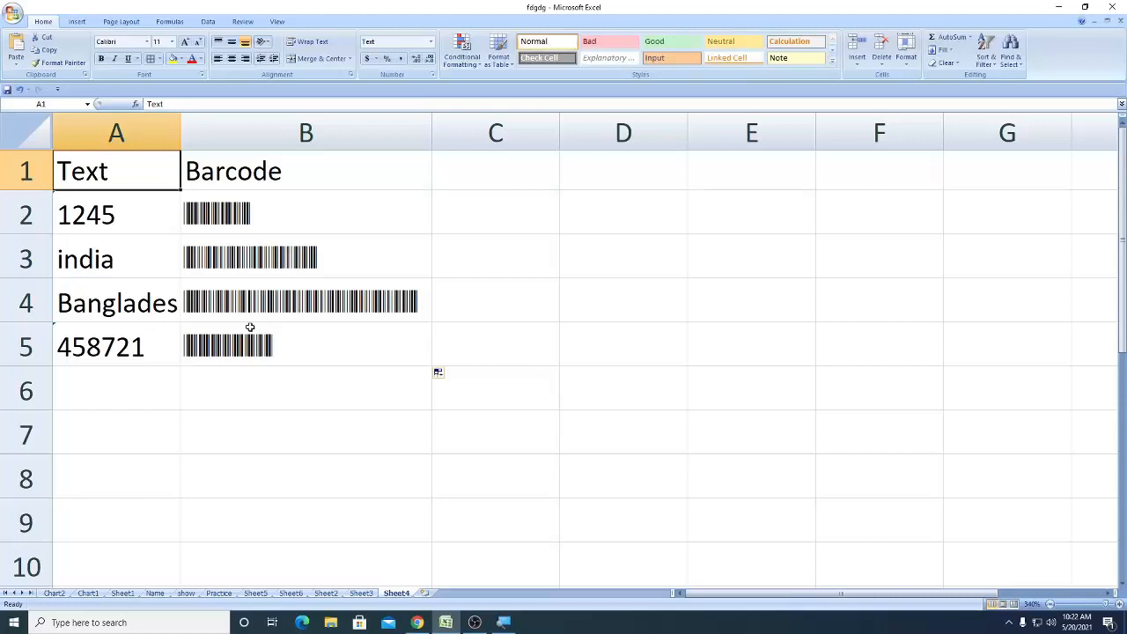
pyautogui.click(354, 216)
pyautogui.click(377, 255)
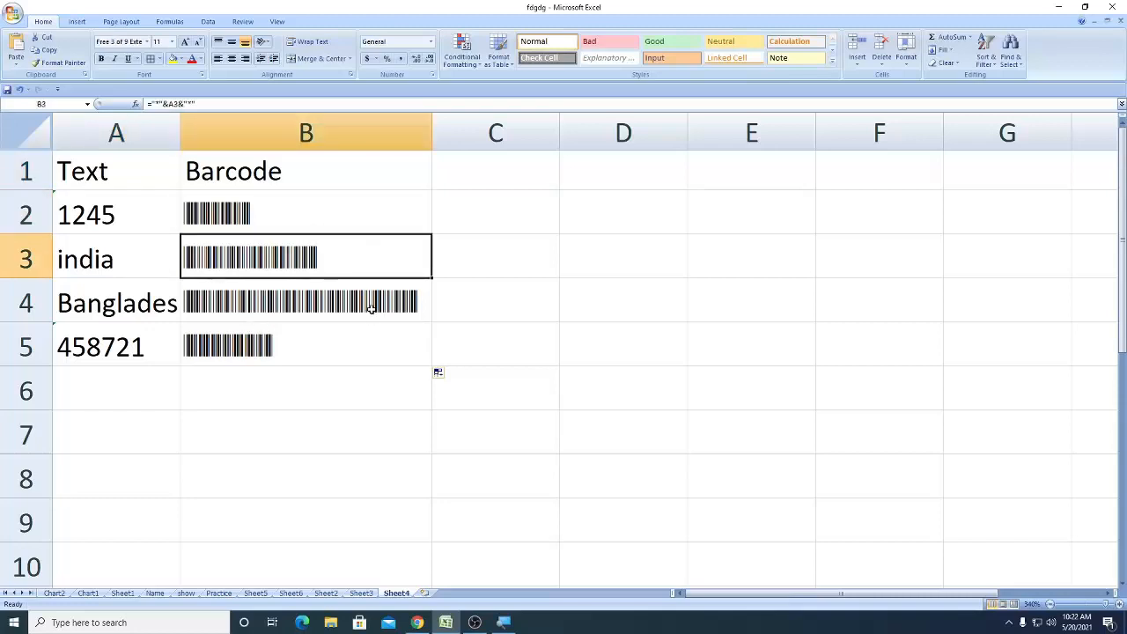
pyautogui.click(371, 307)
pyautogui.click(352, 346)
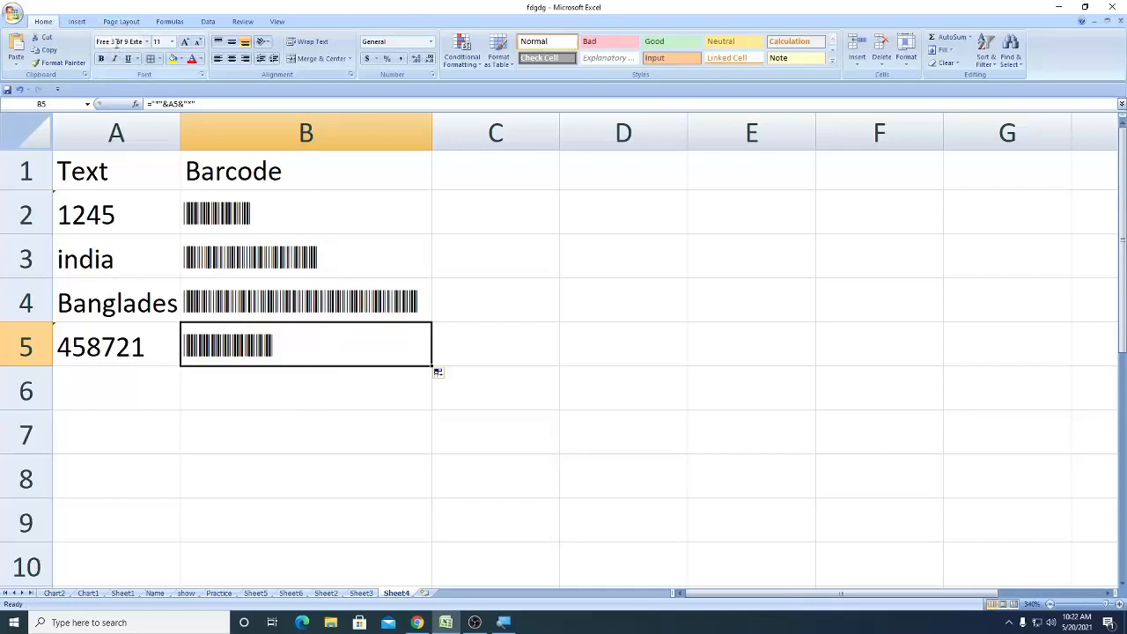
# Step: Check which font is assigned to the barcode in B5, leaving it as is
pyautogui.click(132, 42)
pyautogui.click(147, 42)
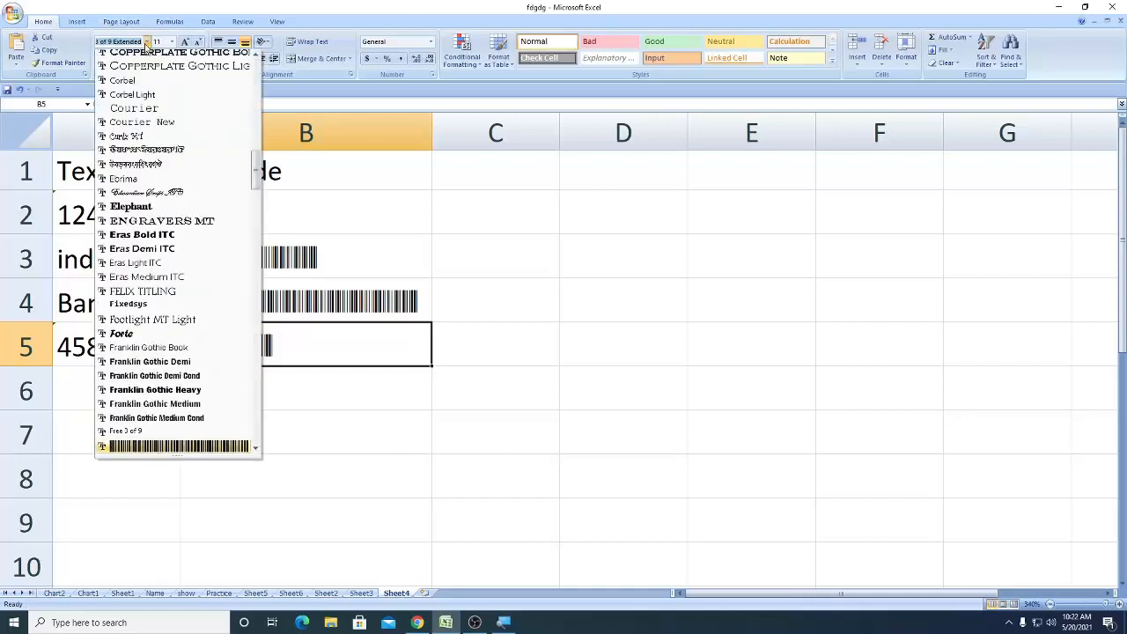
pyautogui.click(146, 42)
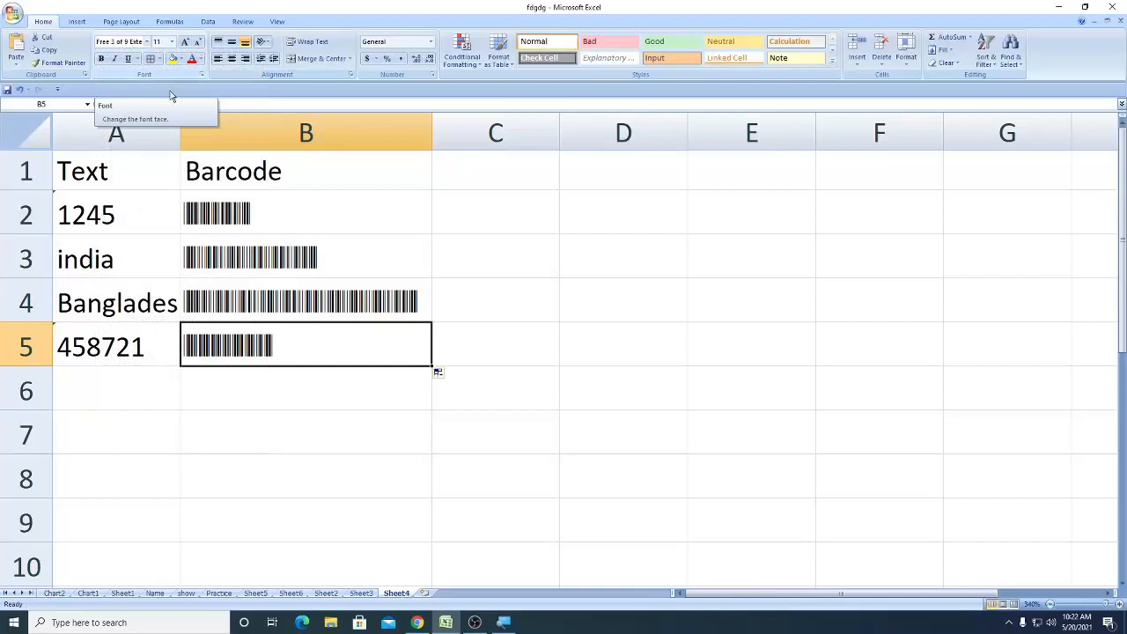
pyautogui.click(429, 511)
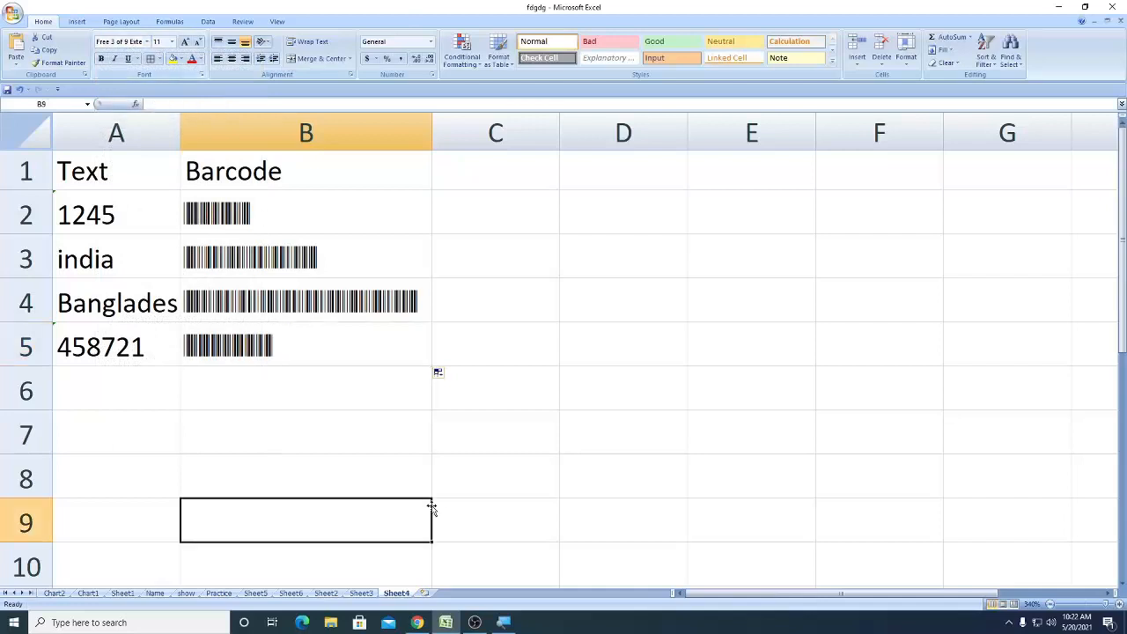
# Step: Switch to Chrome, move its window over the sheet and zoom the barcode definition page to 150%
pyautogui.click(505, 624)
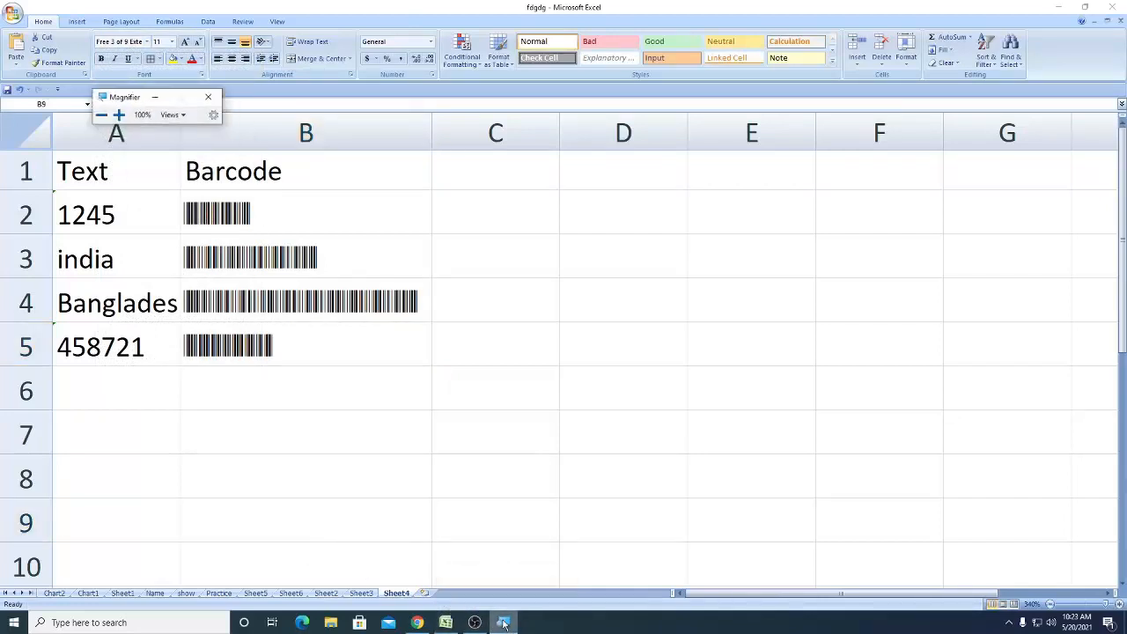
pyautogui.click(417, 623)
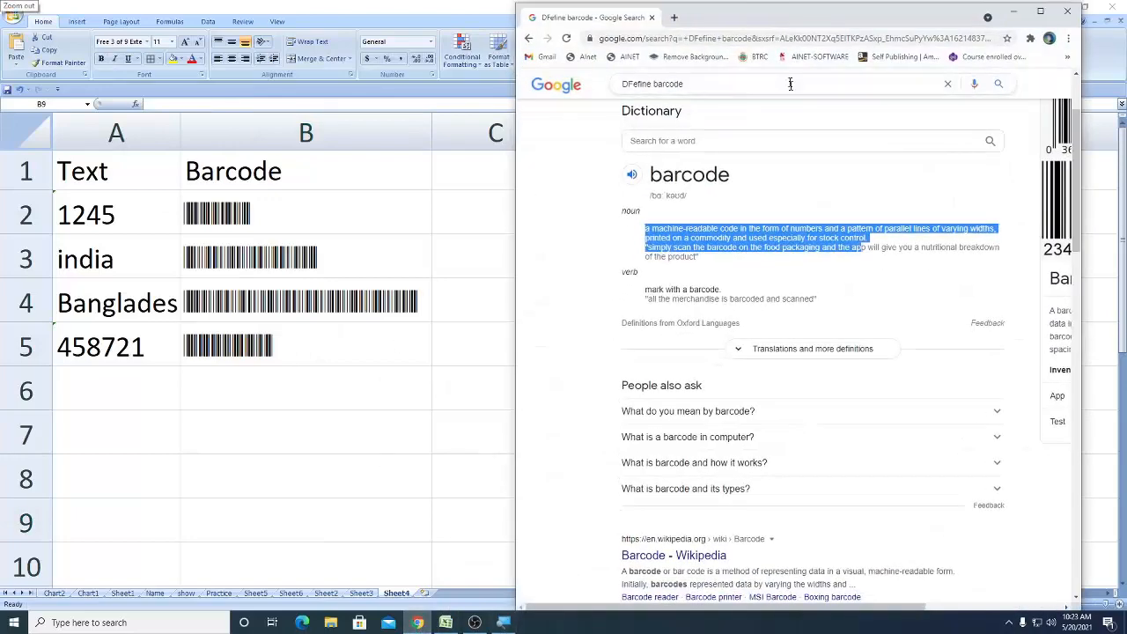
pyautogui.moveTo(924, 19); pyautogui.dragTo(585, 51)
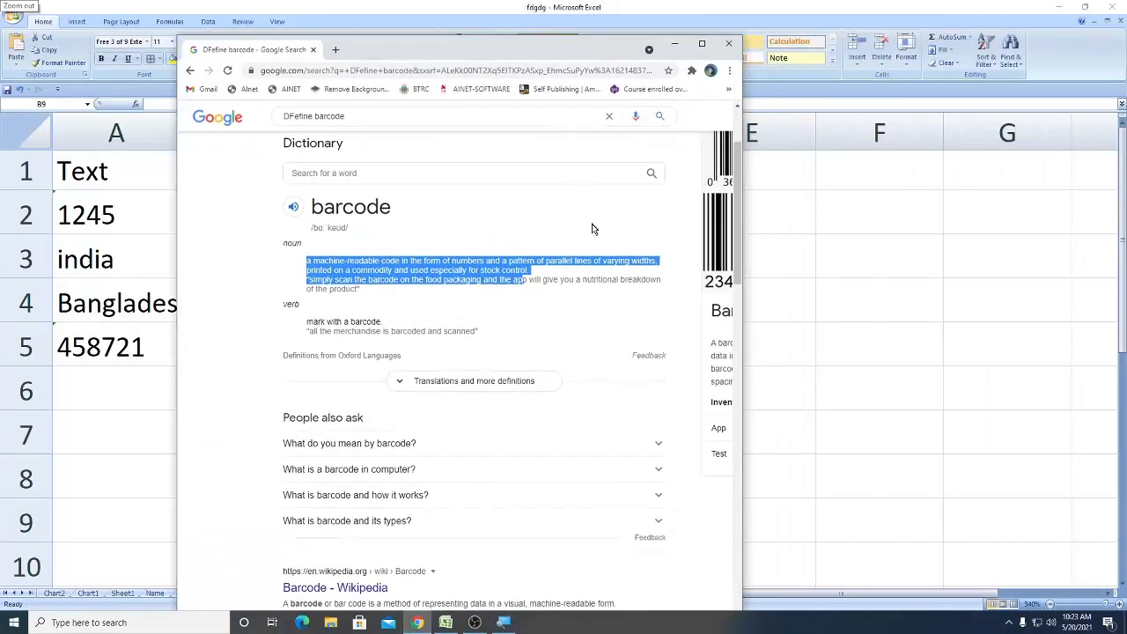
pyautogui.scroll(9, 592, 224)
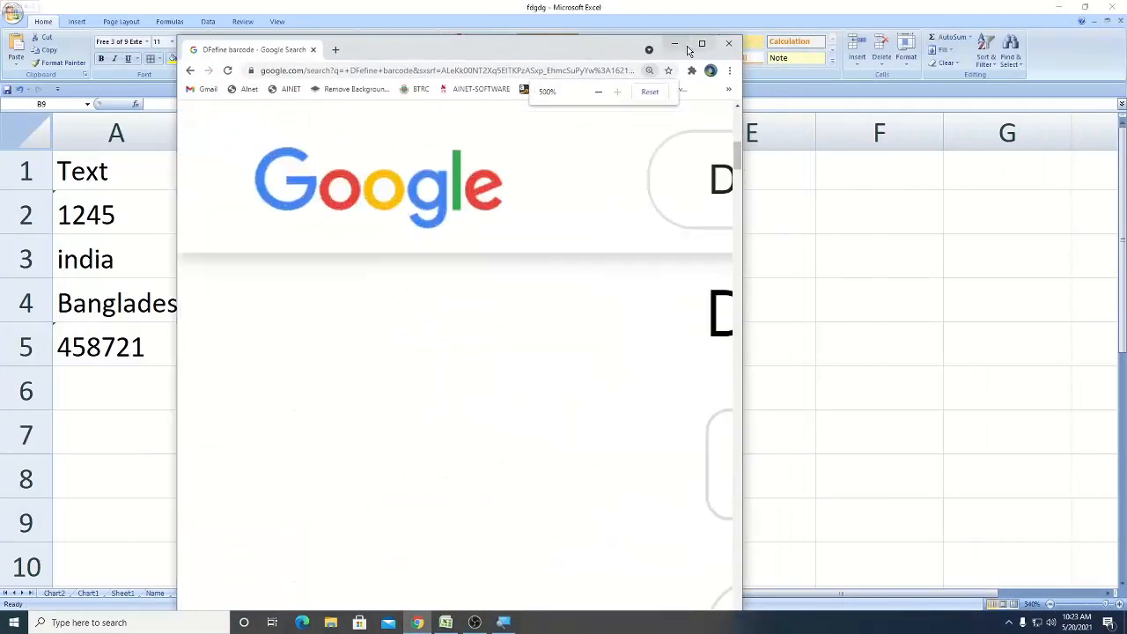
pyautogui.scroll(-5, 524, 309)
pyautogui.scroll(-1, 524, 309)
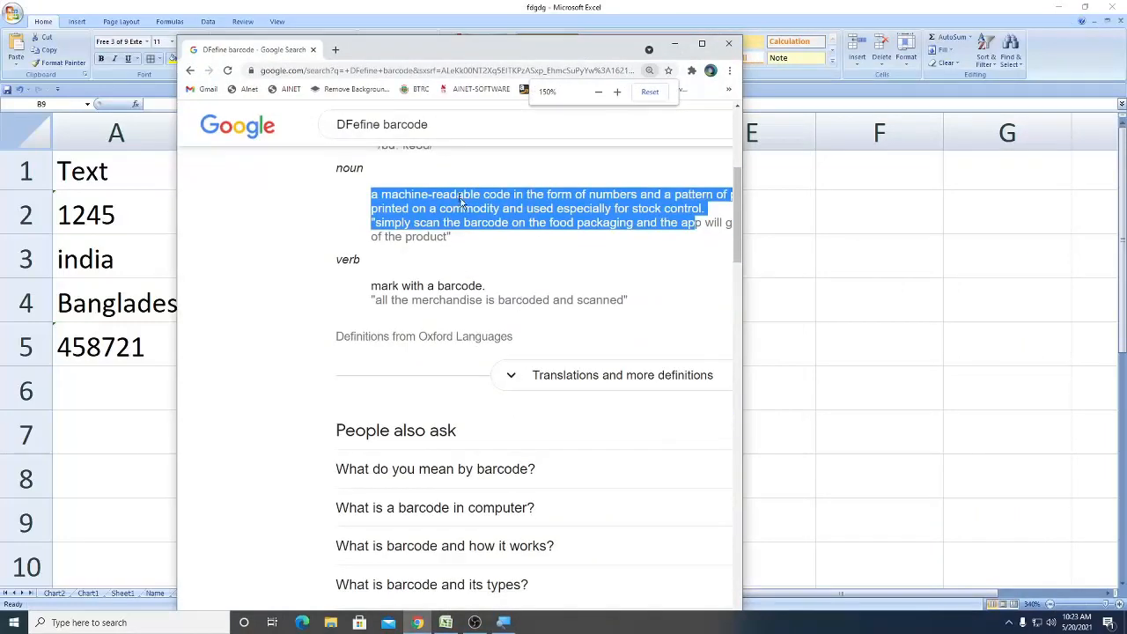
pyautogui.click(190, 73)
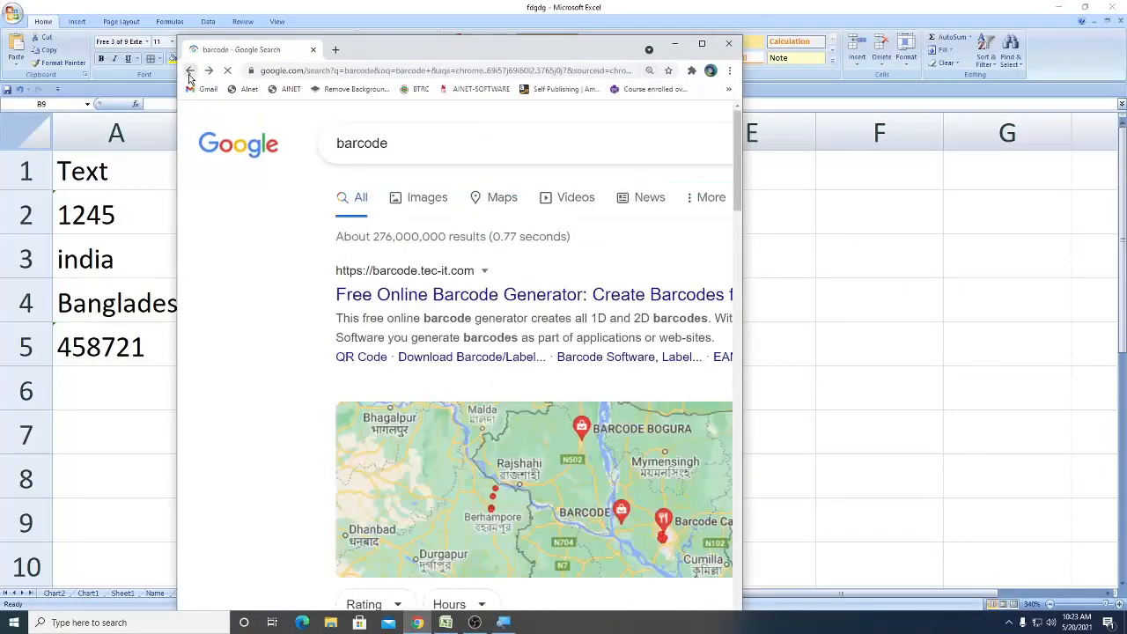
pyautogui.click(189, 74)
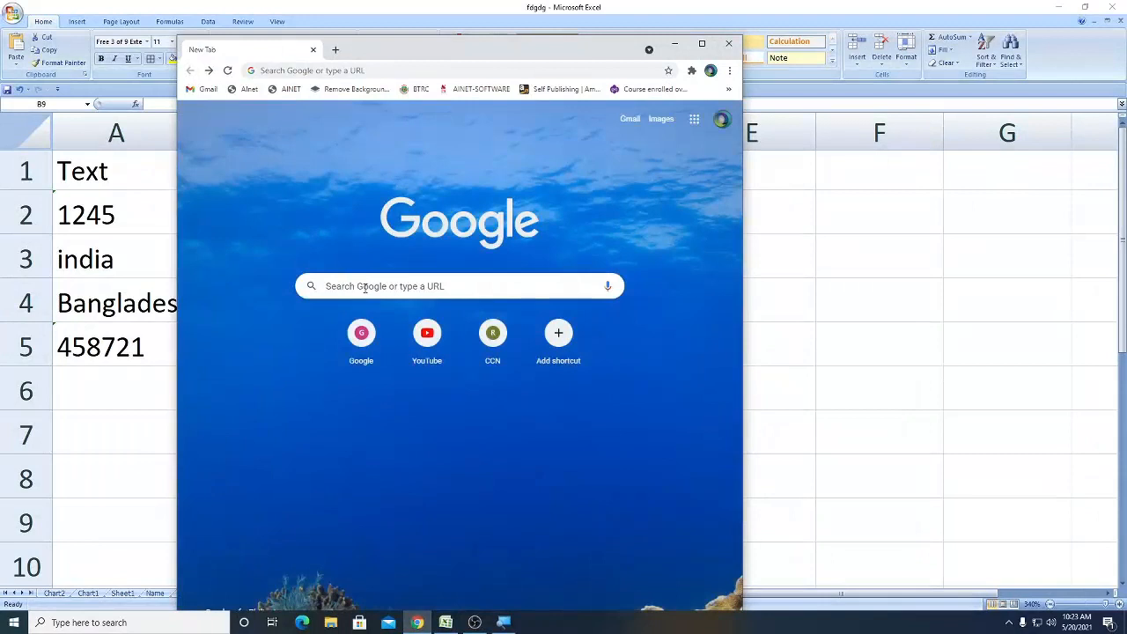
pyautogui.click(282, 72)
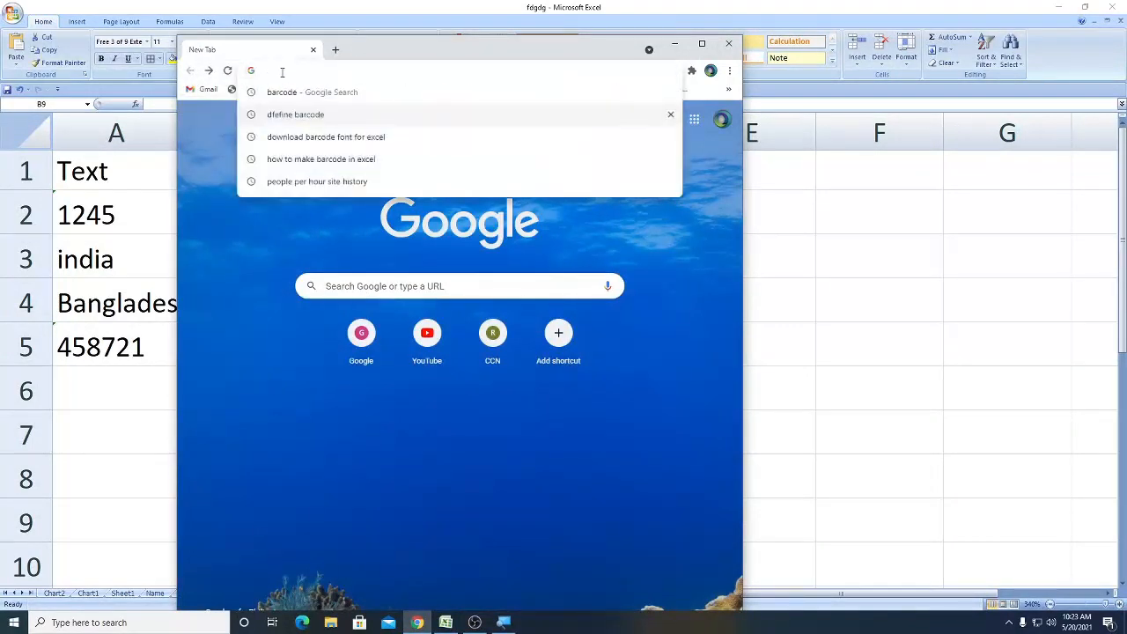
pyautogui.write('barcode ')
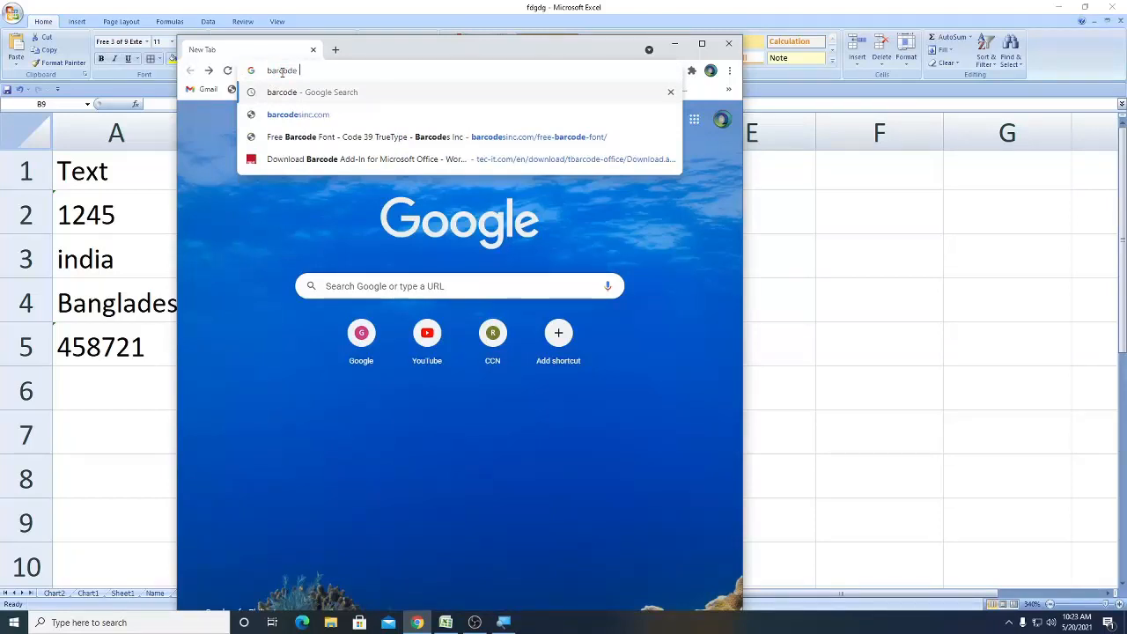
pyautogui.write('do')
pyautogui.click(301, 188)
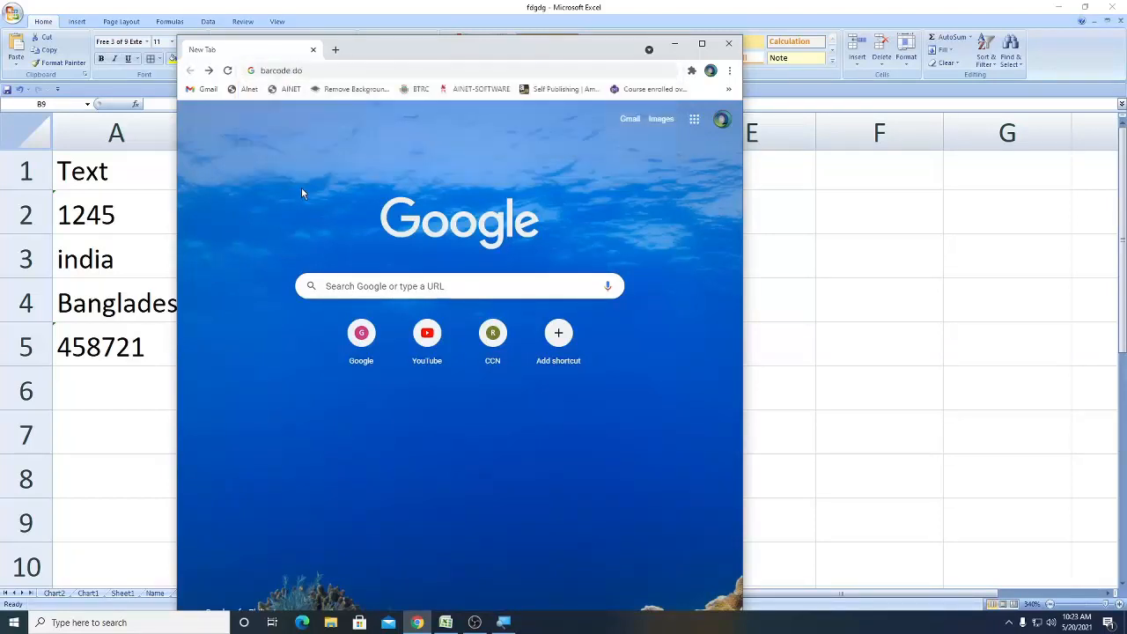
# Step: Reopen the barcodesinc.com Free Barcode Font - Code 39 page from the browsing history and copy its web address
pyautogui.hotkey('ctrl', 'h')
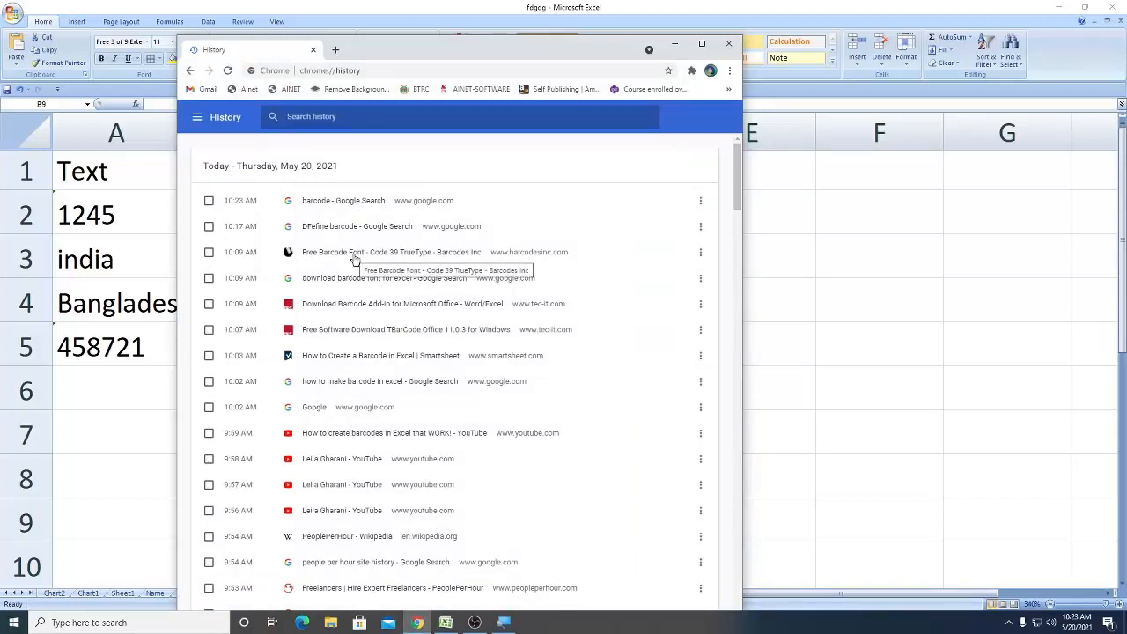
pyautogui.click(356, 254)
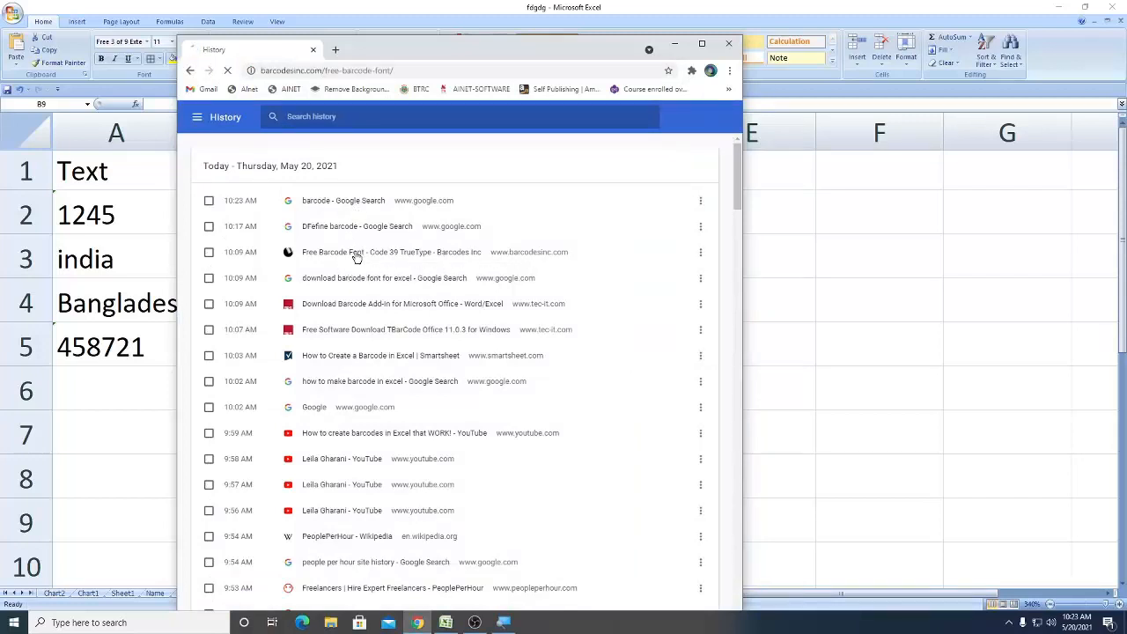
pyautogui.click(408, 70)
pyautogui.hotkey('ctrl', 'c')
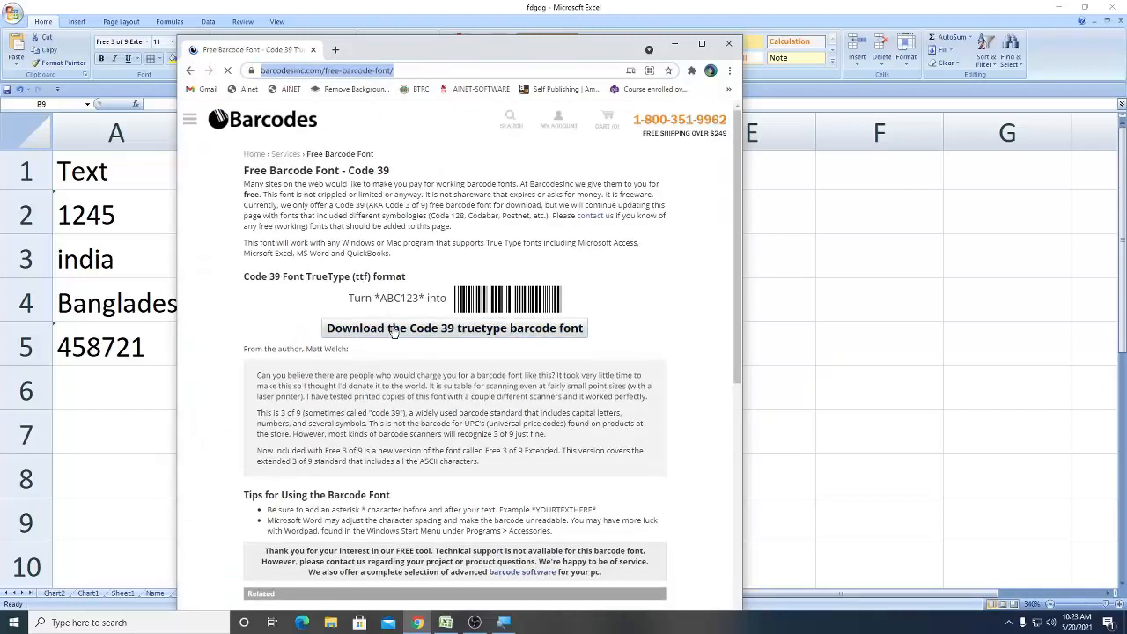
# Step: Switch back to the Excel sheet and paste the copied barcode font page address into cell A7
pyautogui.click(155, 391)
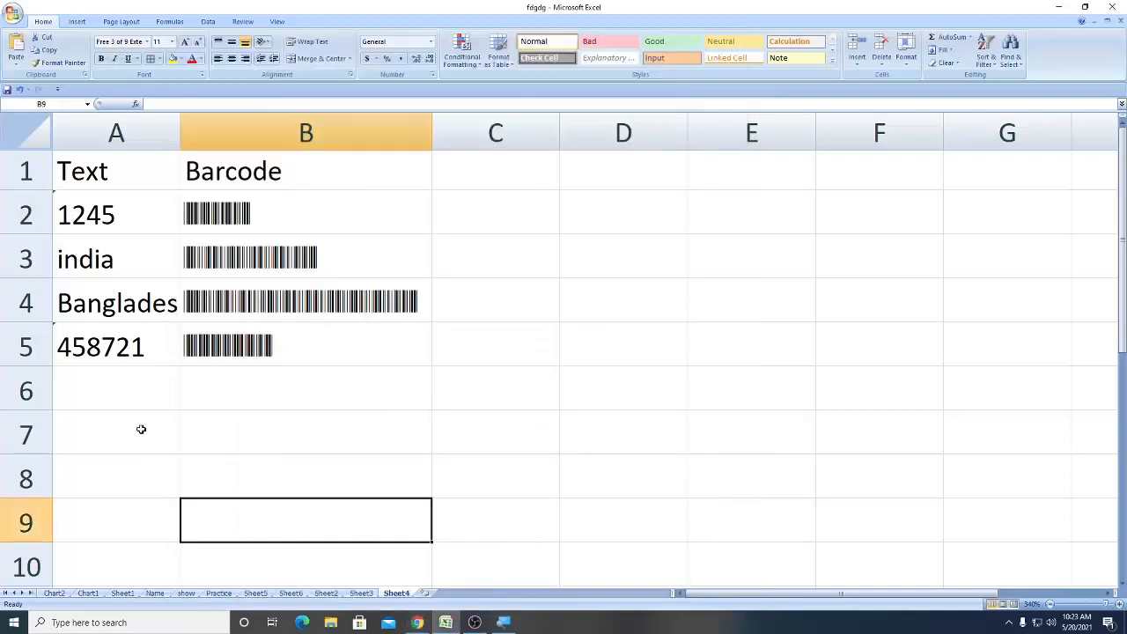
pyautogui.click(133, 431)
pyautogui.hotkey('ctrl', 'v')
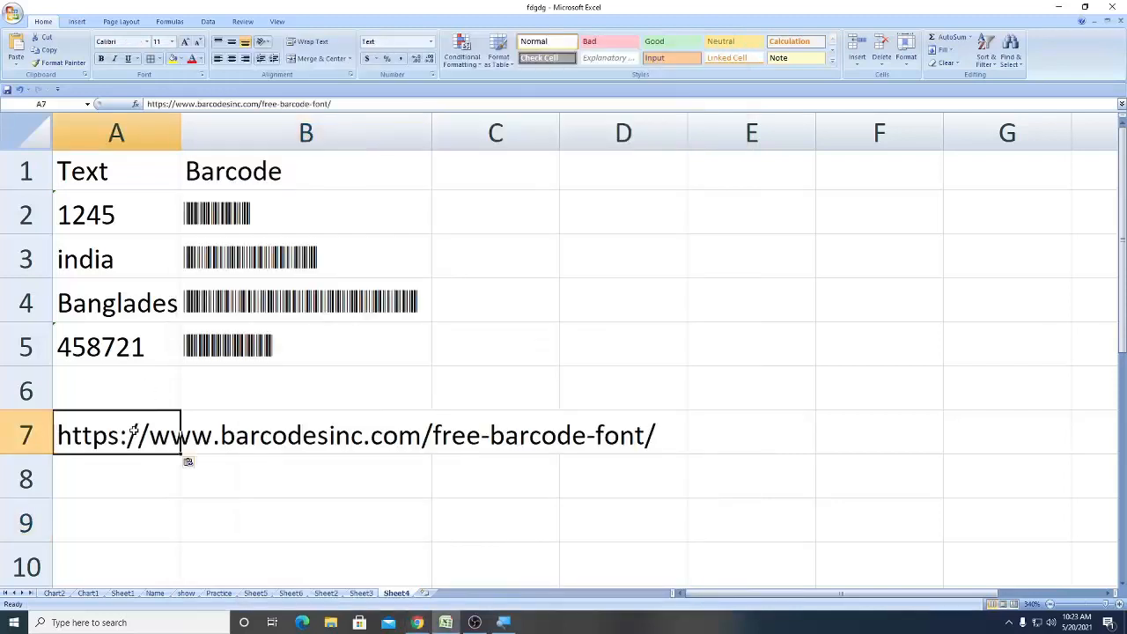
pyautogui.keyDown('ctrl'); pyautogui.scroll(2, 346, 414); pyautogui.keyUp('ctrl')
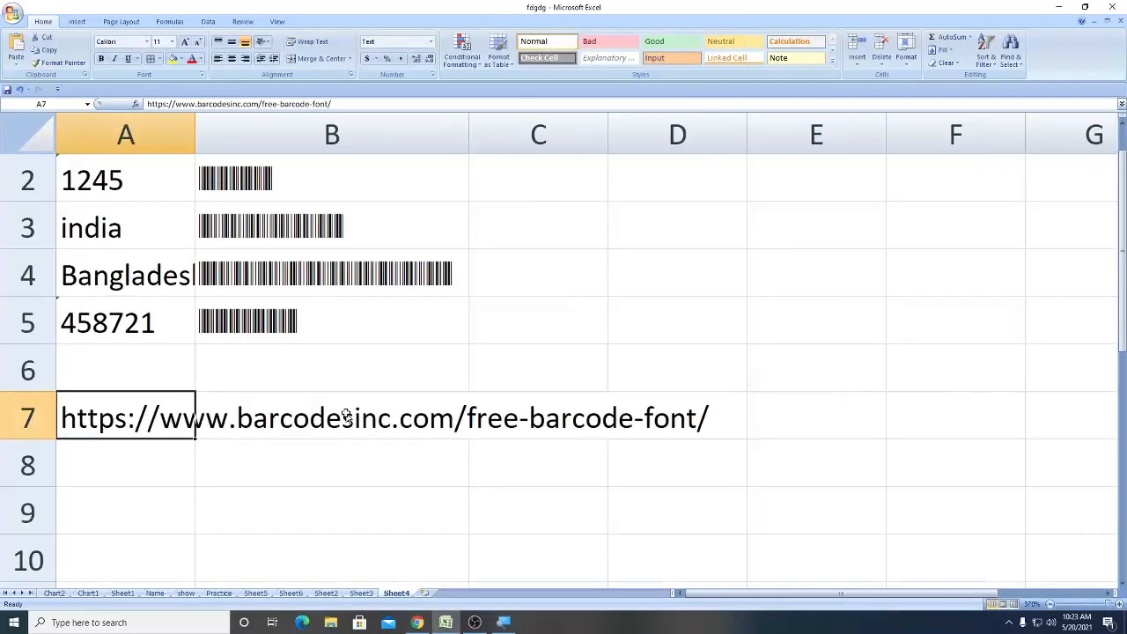
pyautogui.keyDown('ctrl'); pyautogui.scroll(1, 347, 414); pyautogui.keyUp('ctrl')
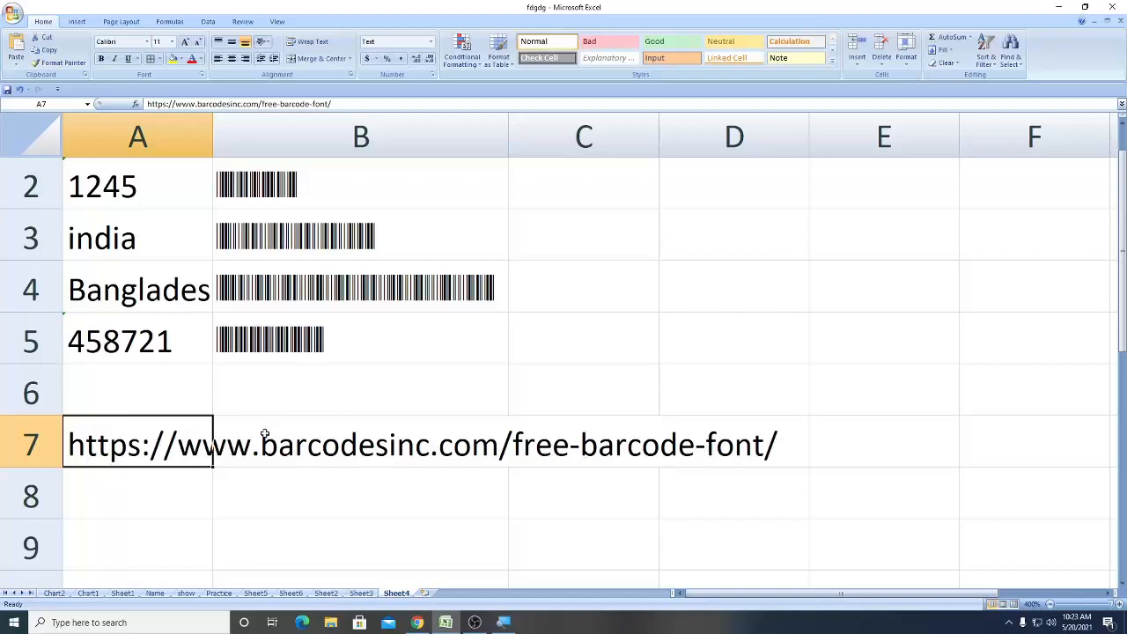
pyautogui.scroll(-1, 258, 431)
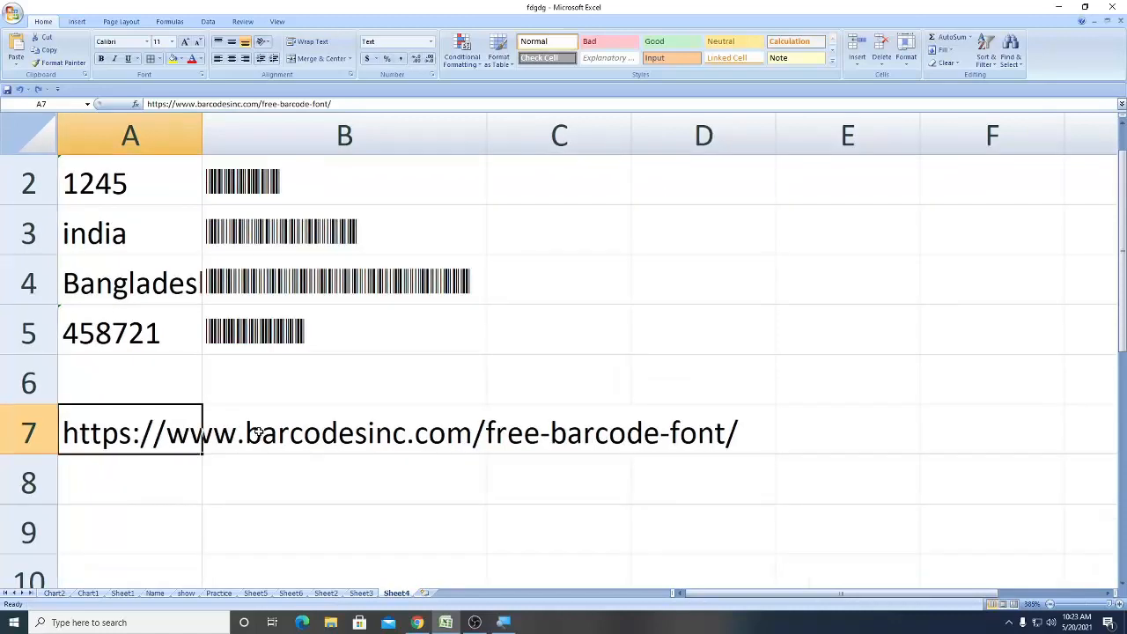
pyautogui.scroll(-1, 258, 432)
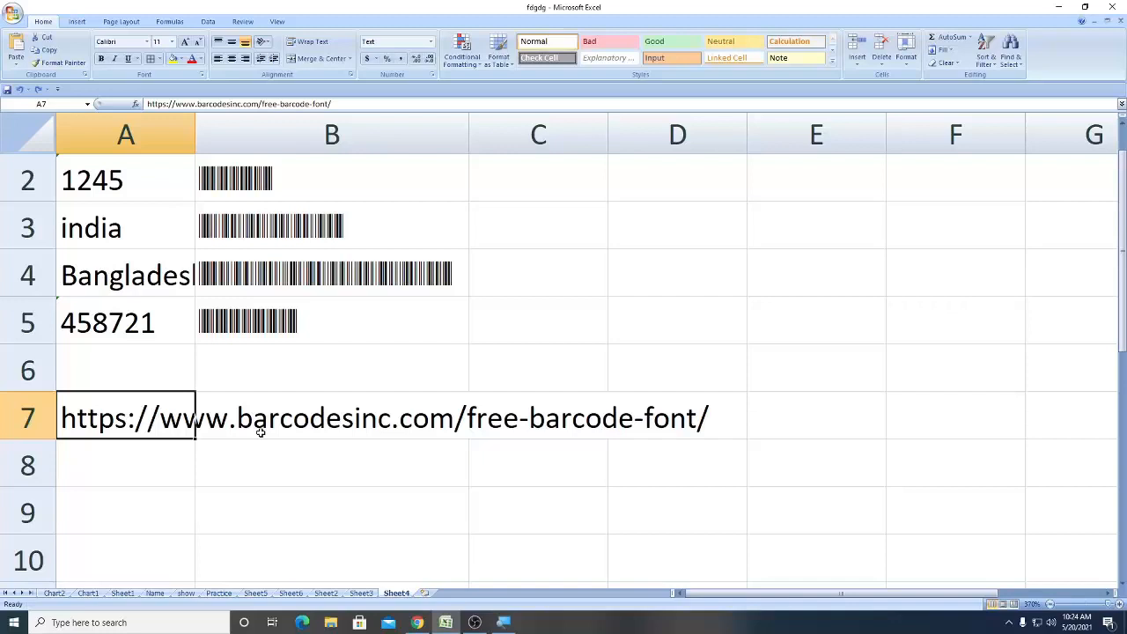
pyautogui.click(474, 622)
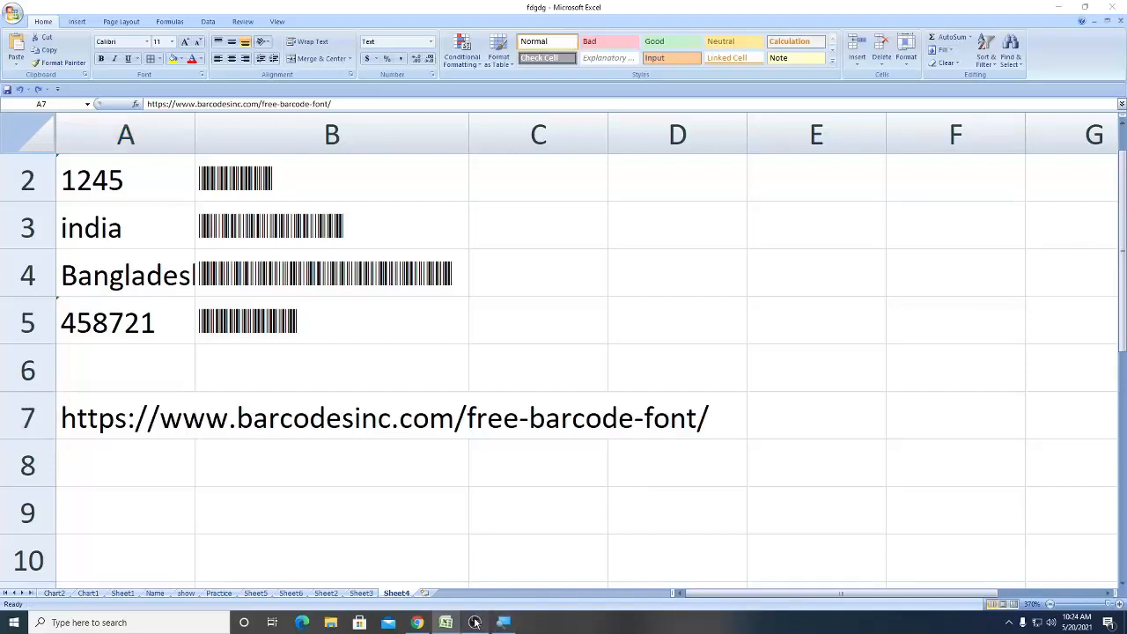